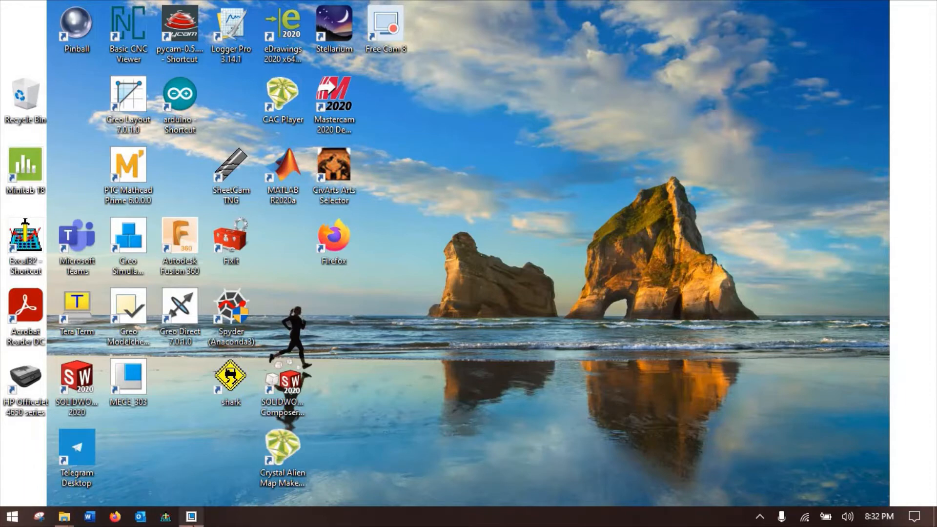
Switch to Creo Parametric and open the Configuration Editor in its options.
left_click(191, 516)
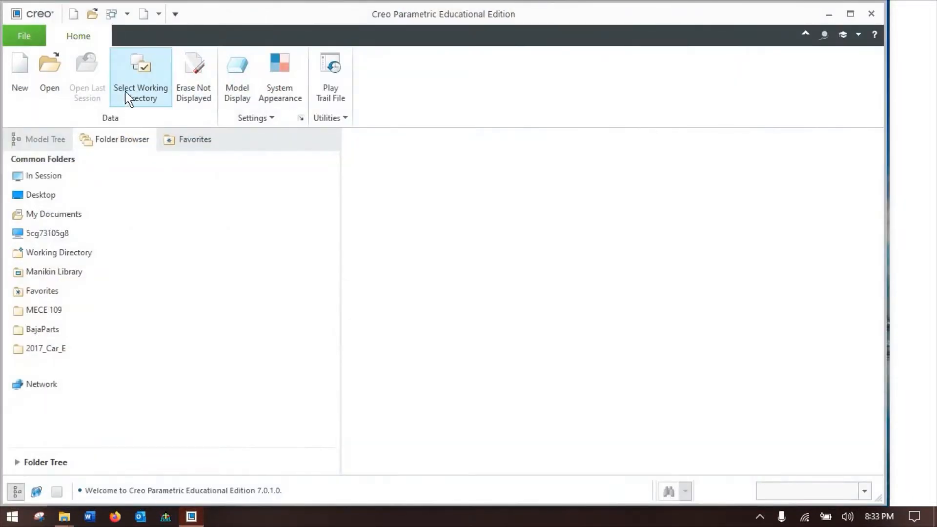
left_click(27, 36)
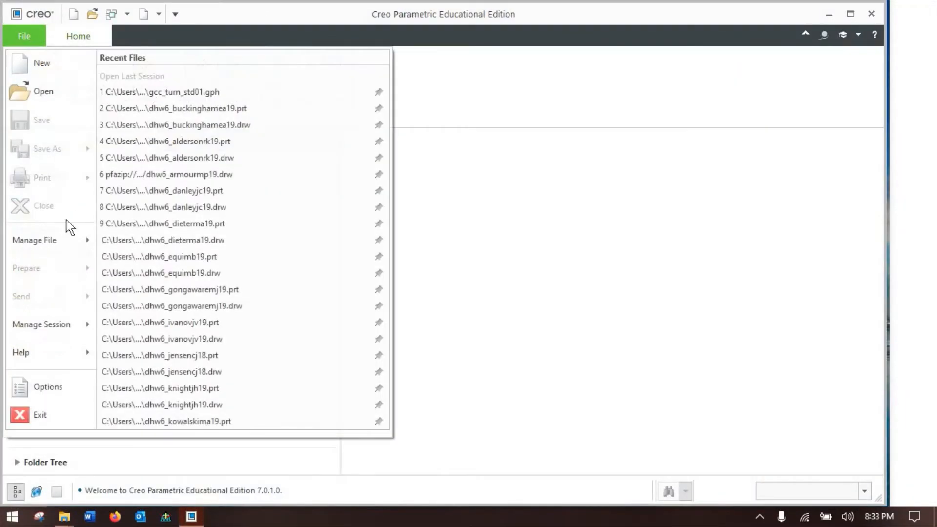
left_click(63, 388)
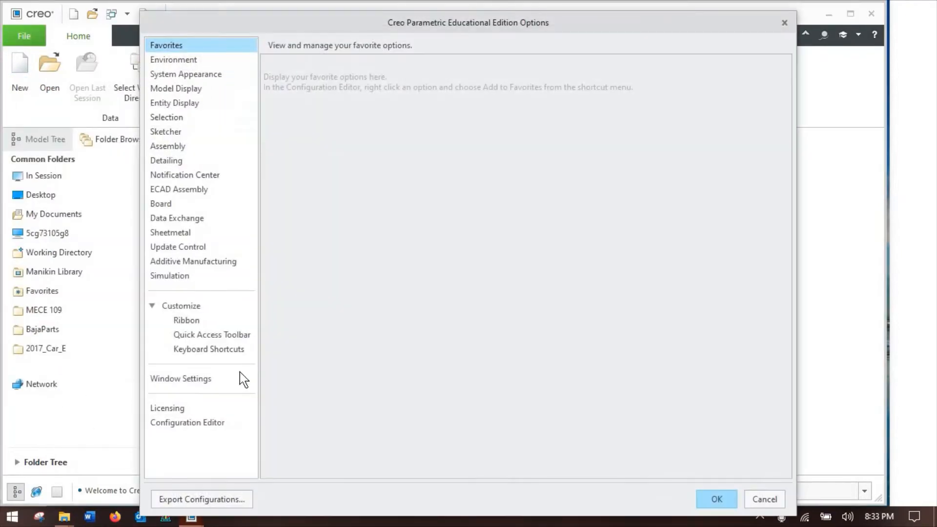
left_click(211, 423)
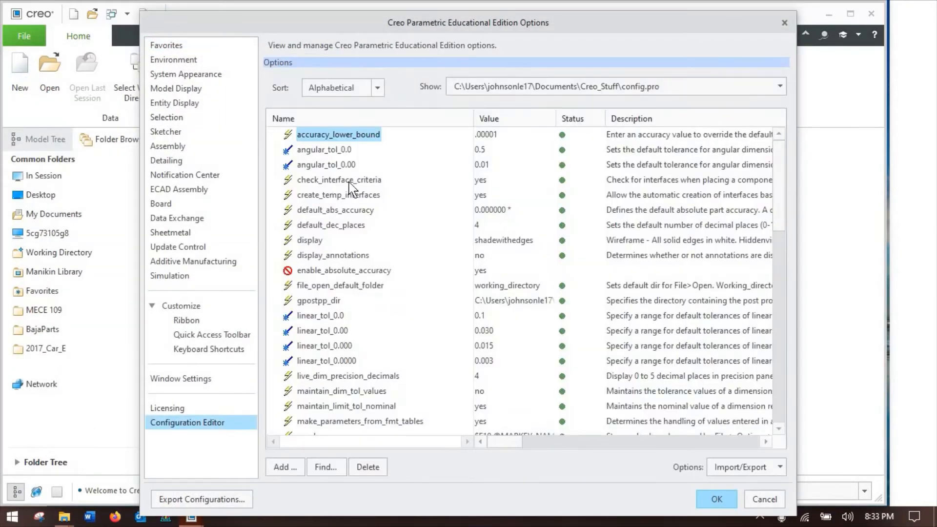
Find the pro_mf_cl_dir option in the config.pro settings and examine its directory value.
scroll(374, 321, "down", 5)
scroll(374, 320, "down", 5)
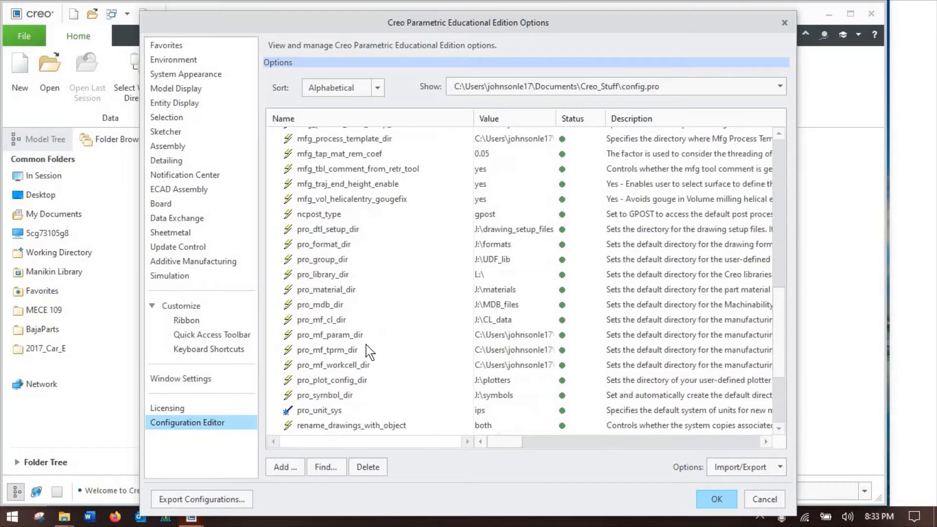
left_click(338, 318)
left_click(487, 318)
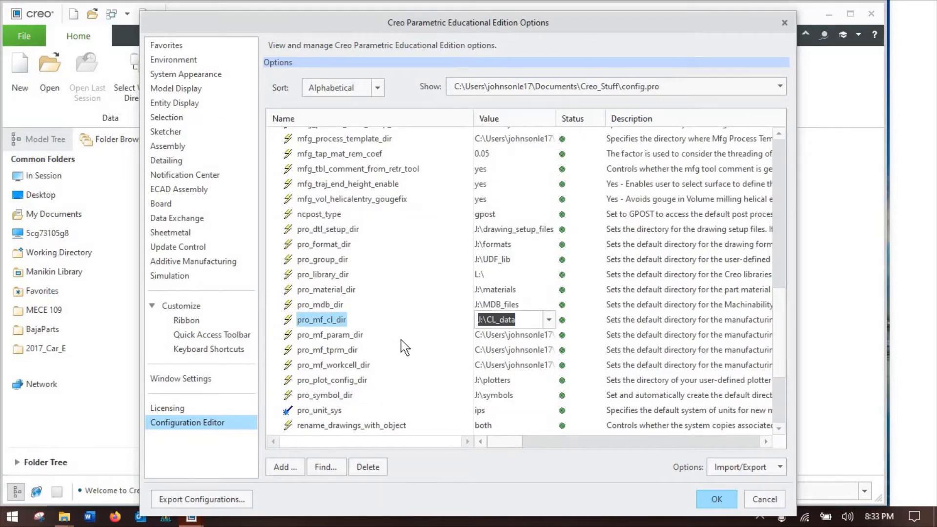
left_click(407, 318)
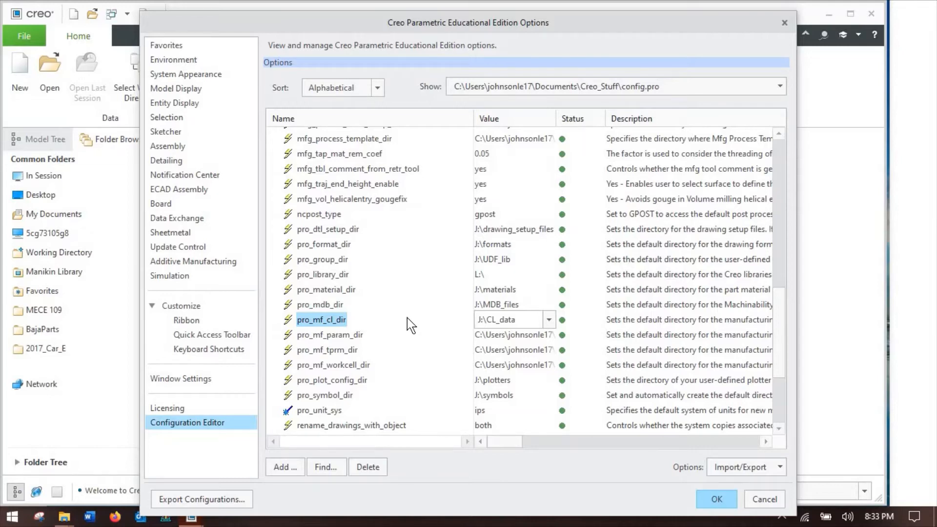
Examine the pro_material_dir, ncpost_type and pro_dtl_setup_dir entries in the config.pro settings.
left_click(350, 288)
scroll(351, 286, "up", 2)
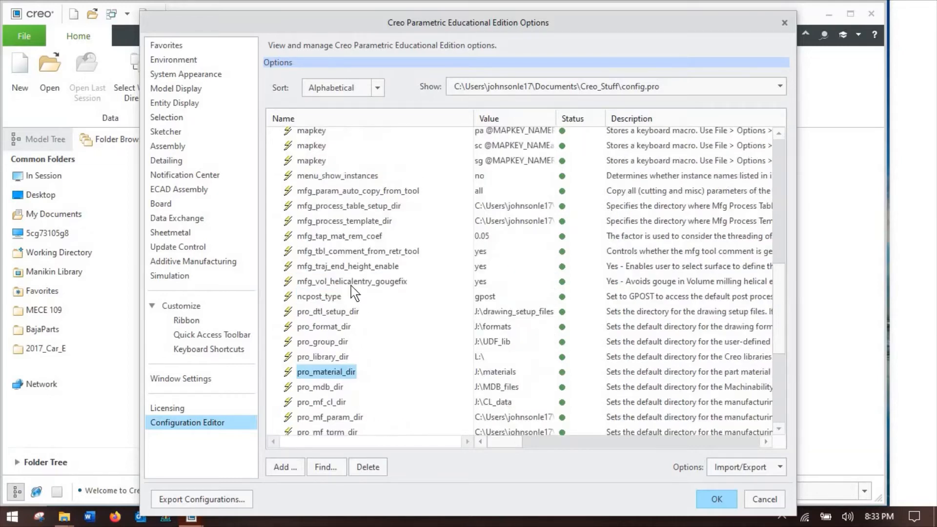
left_click(321, 297)
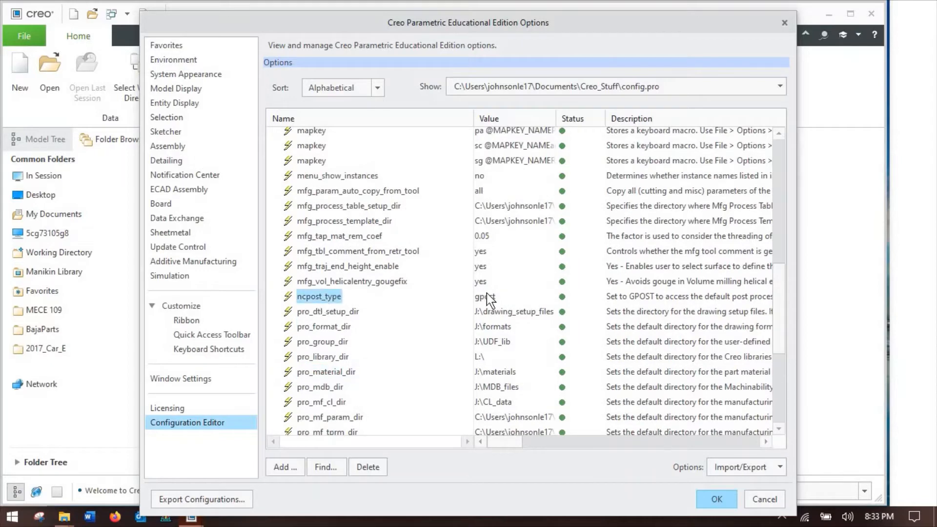
left_click(490, 299)
left_click(304, 314)
scroll(312, 363, "down", 1)
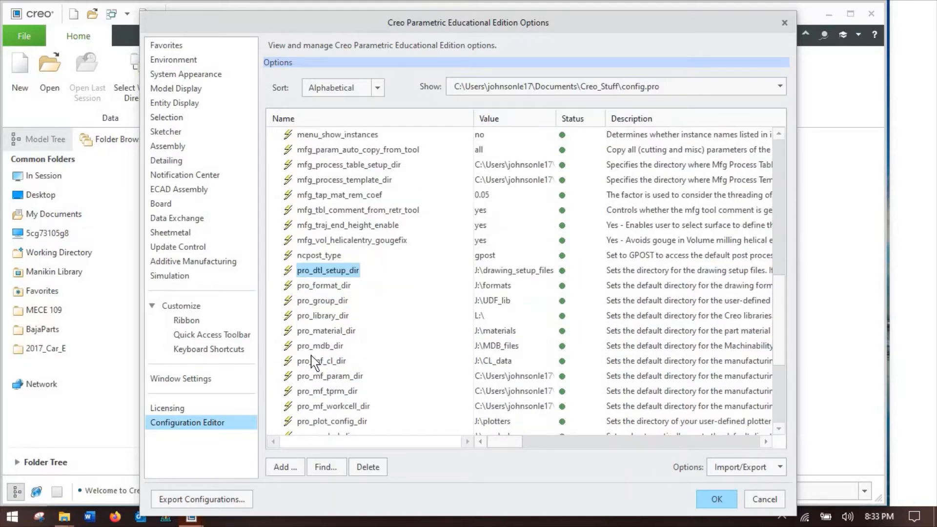
Examine the full directory path of the gpostpp_dir option and leave the options without saving.
scroll(322, 365, "down", 1)
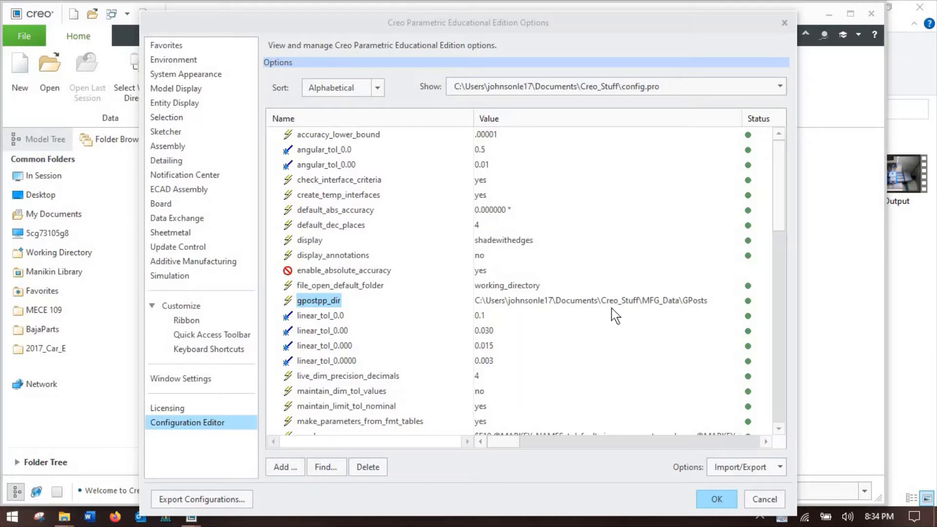
left_click(637, 301)
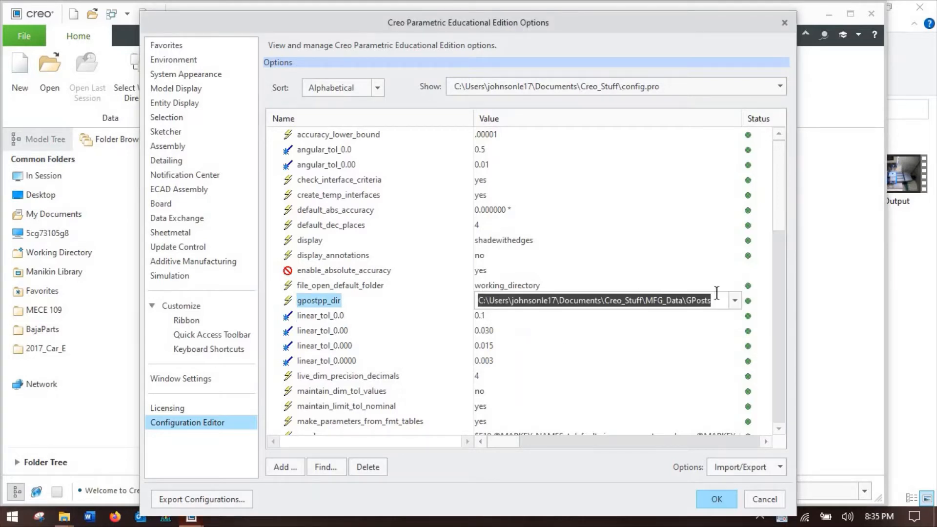
left_click(764, 498)
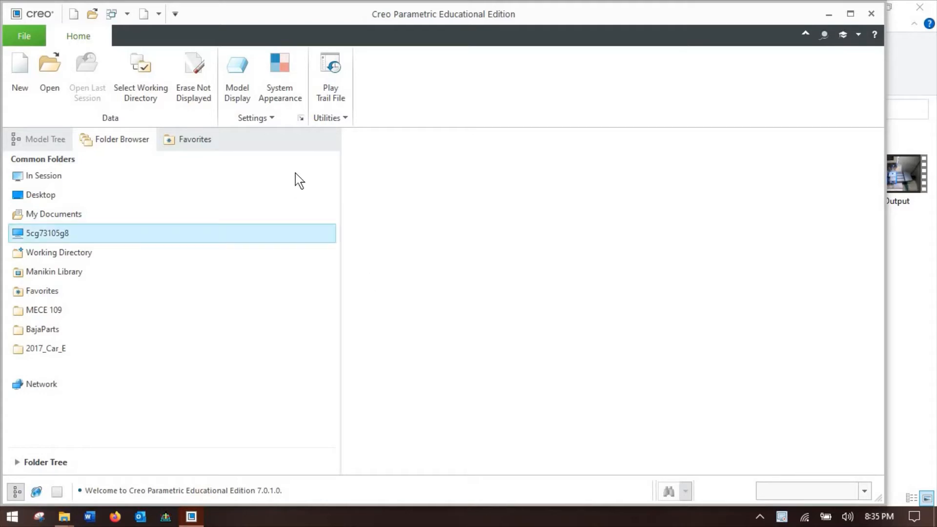
Launch the NC Post Processor utility to start the Option File Generator.
left_click(341, 120)
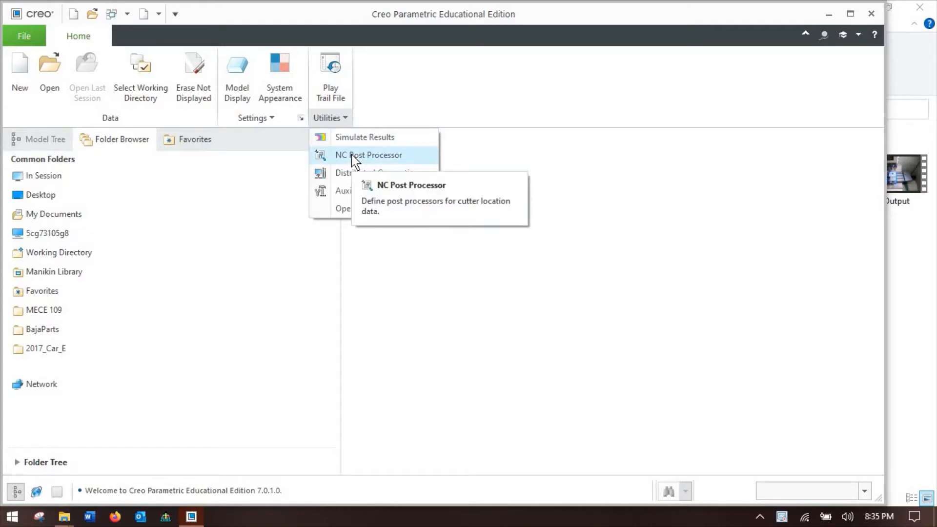
left_click(368, 155)
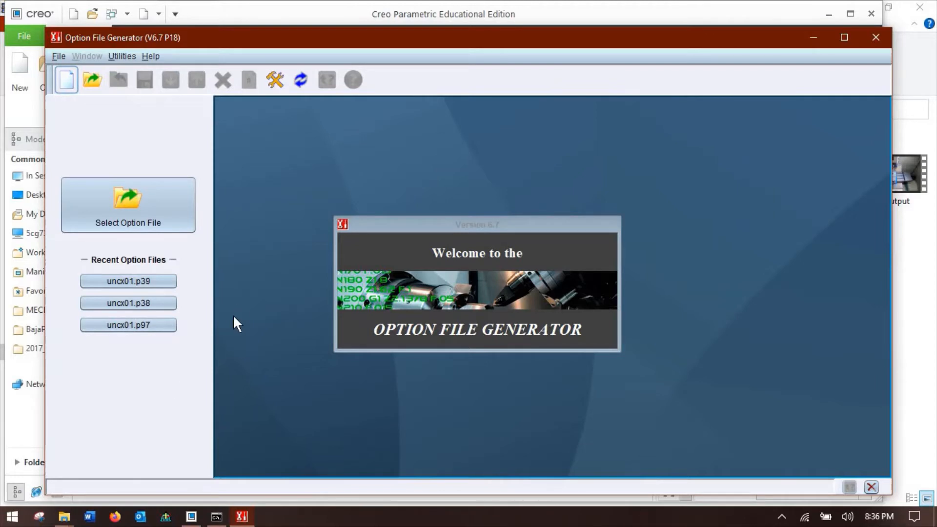
Switch to File Explorer and trace the OptFile location through the Creo 7.0.1.0, Common Files and obj folders.
mouse_move(64, 517)
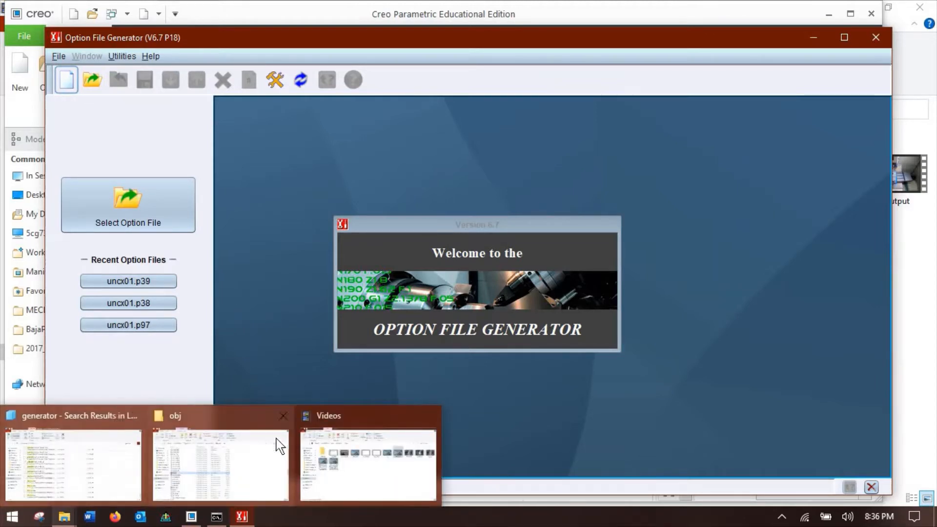
left_click(195, 470)
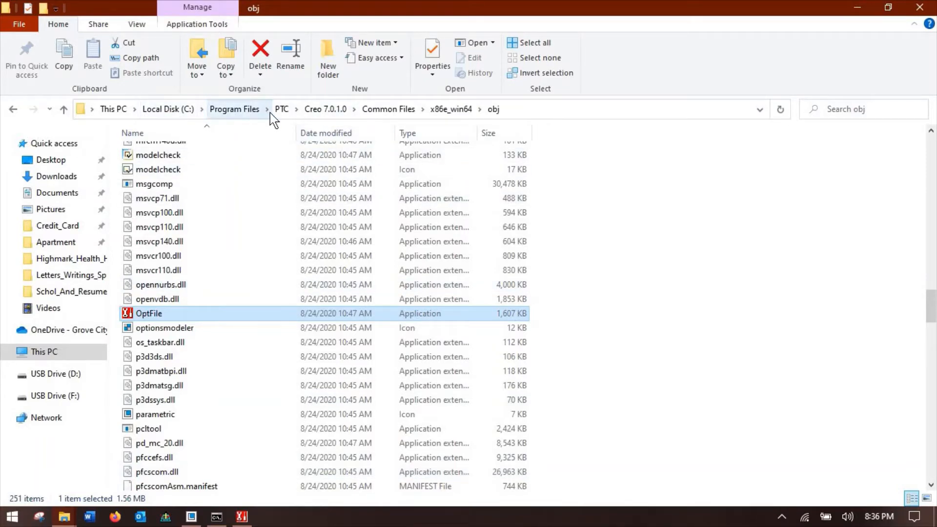
left_click(331, 113)
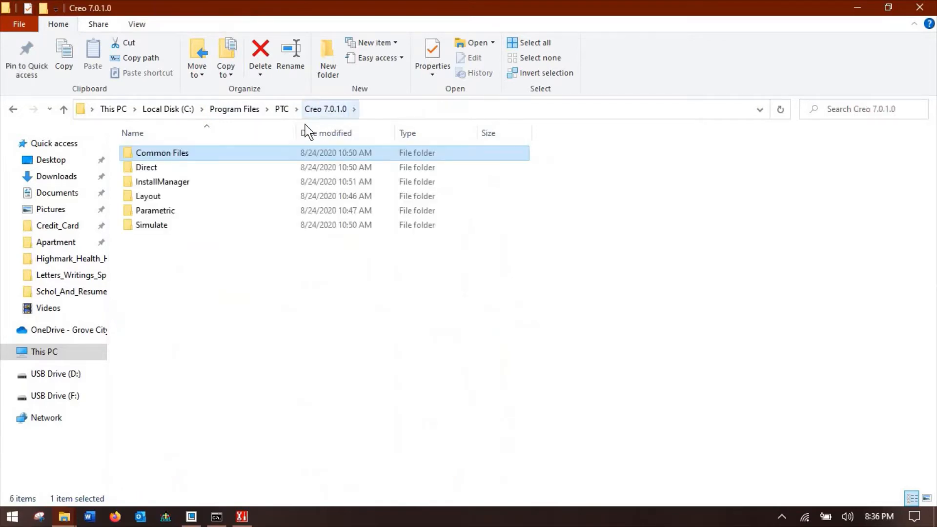
double_click(244, 158)
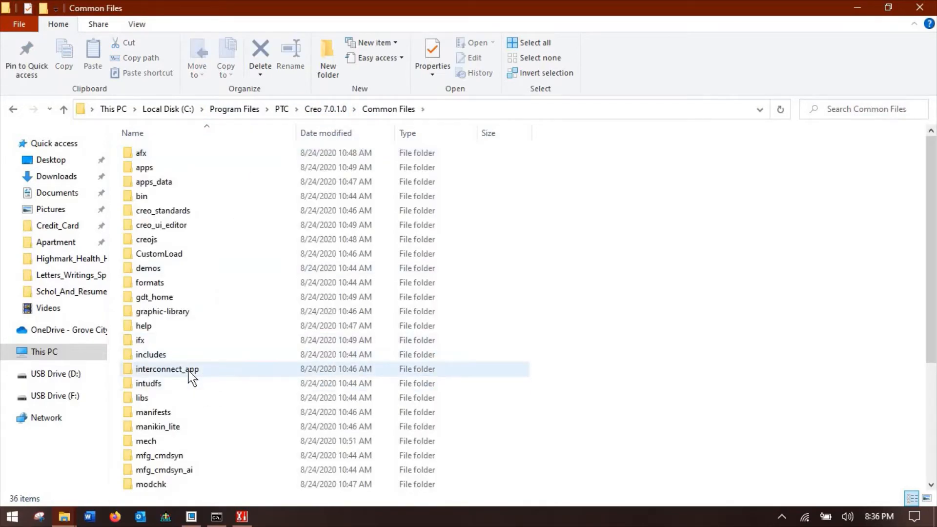
left_click(13, 110)
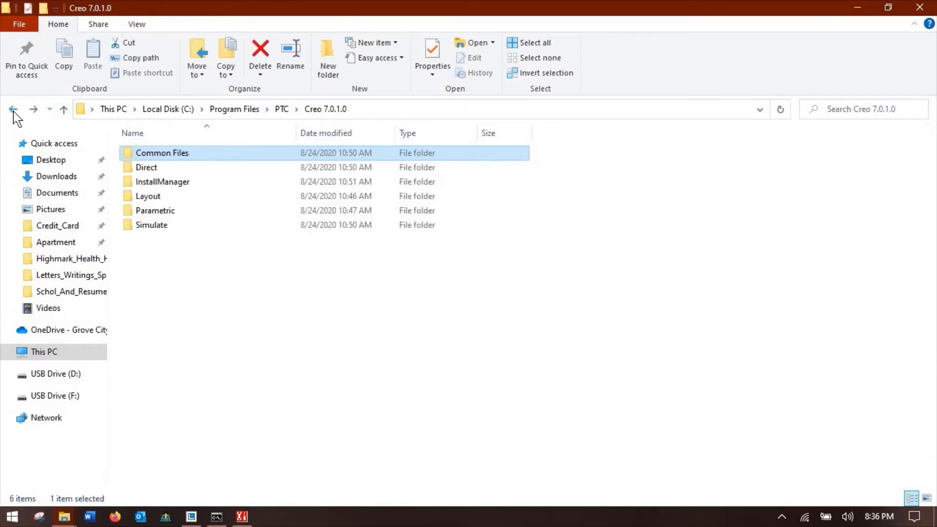
left_click(13, 110)
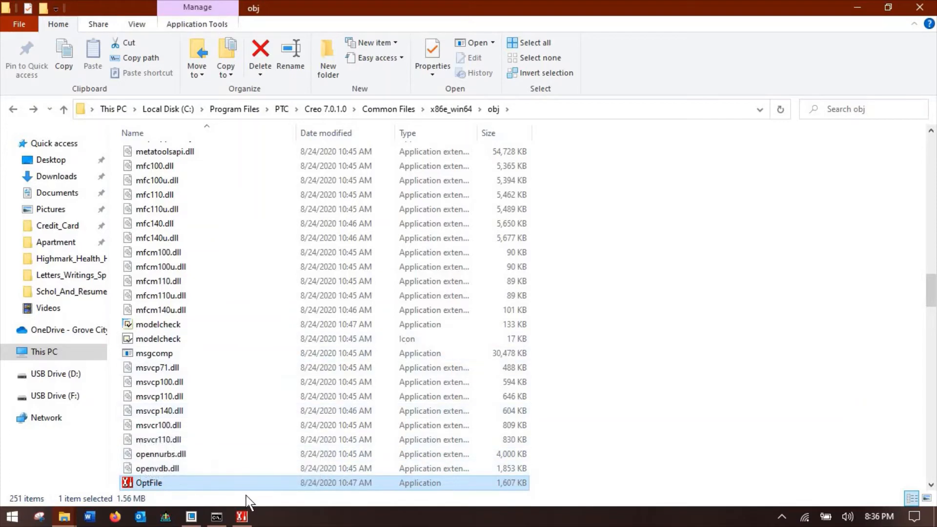
Examine the compatibility settings of the OptFile application, leave them unsaved and minimize the folder window.
right_click(236, 482)
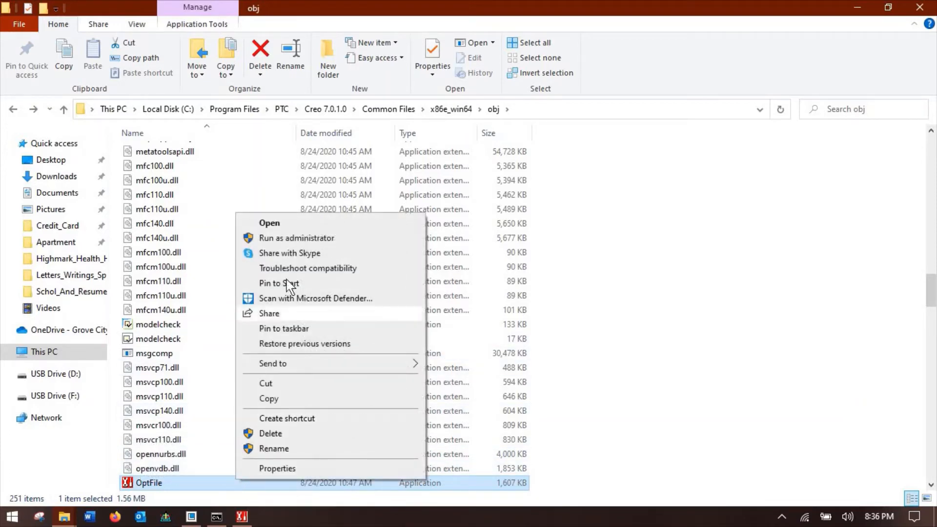
left_click(287, 468)
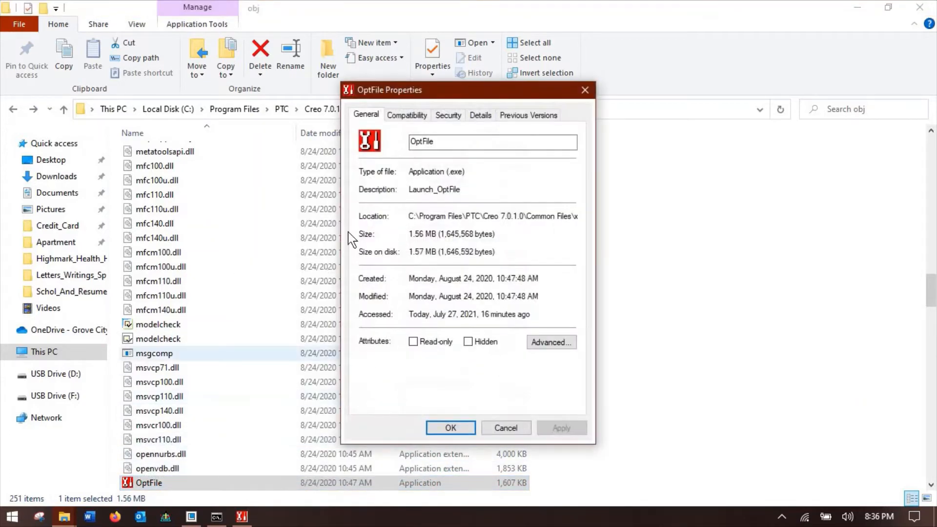
left_click(407, 114)
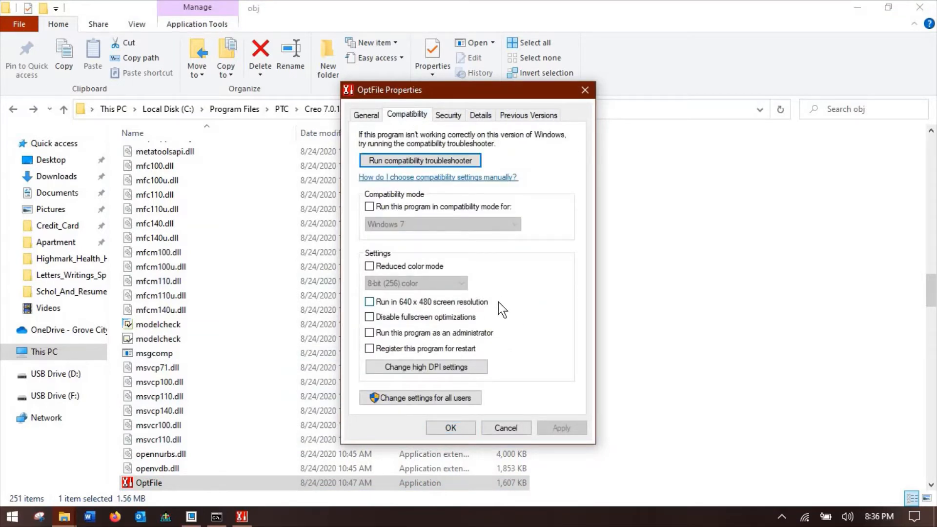
left_click(505, 428)
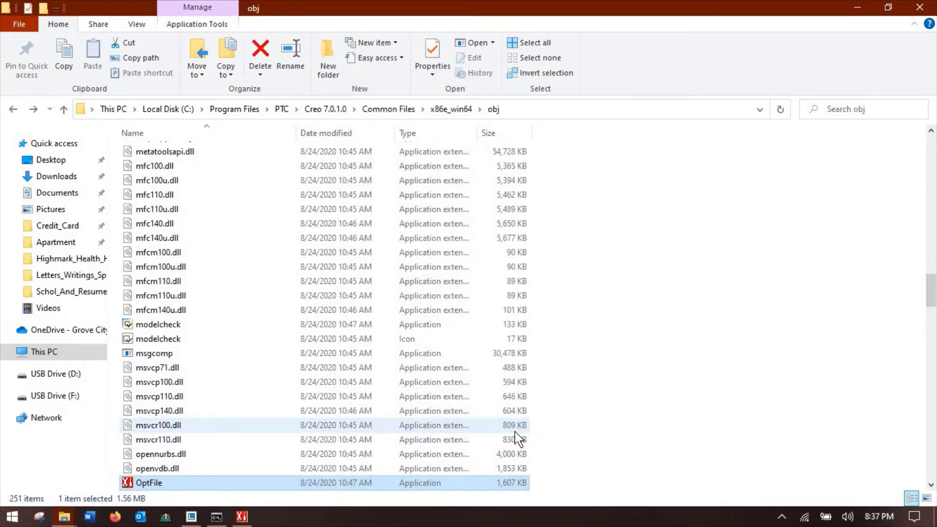
left_click(853, 6)
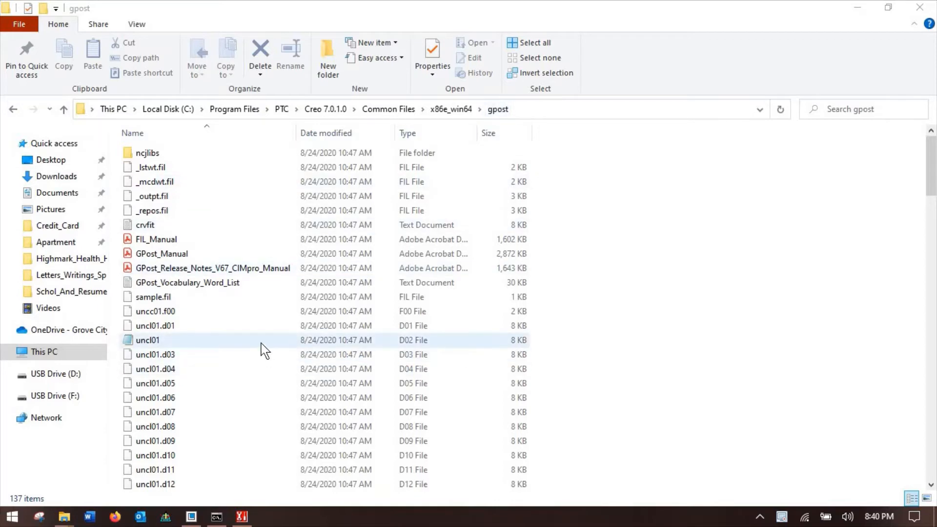
Look through the supplied post-processor files in the gpost folder and copy the folder's full path.
scroll(274, 315, "down", 6)
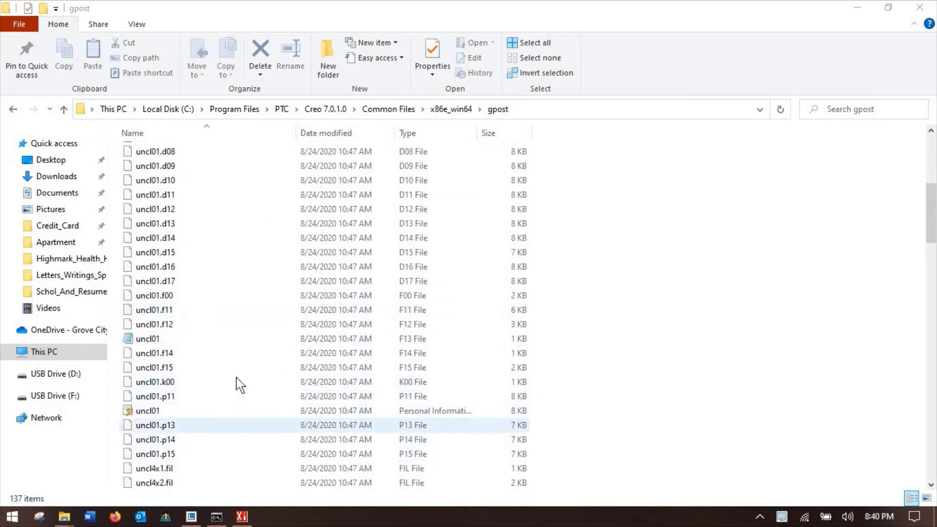
scroll(273, 348, "up", 6)
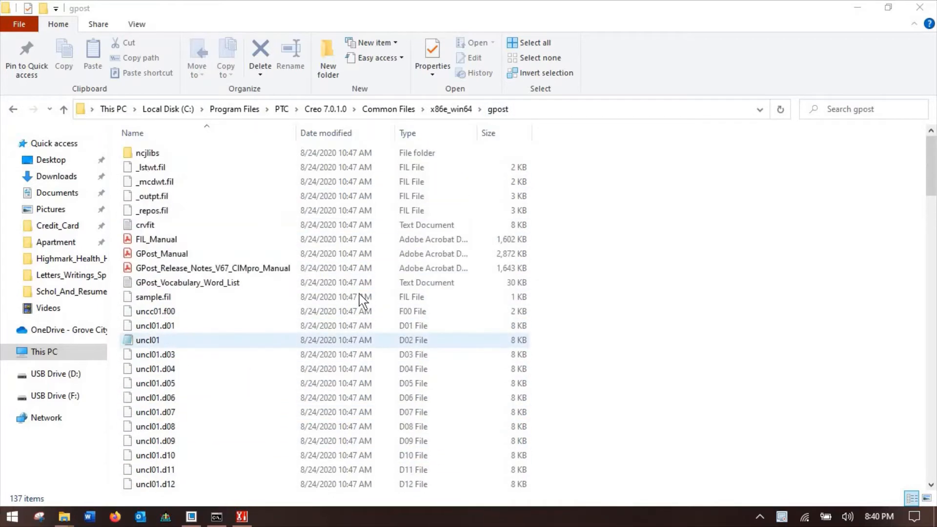
left_click(519, 108)
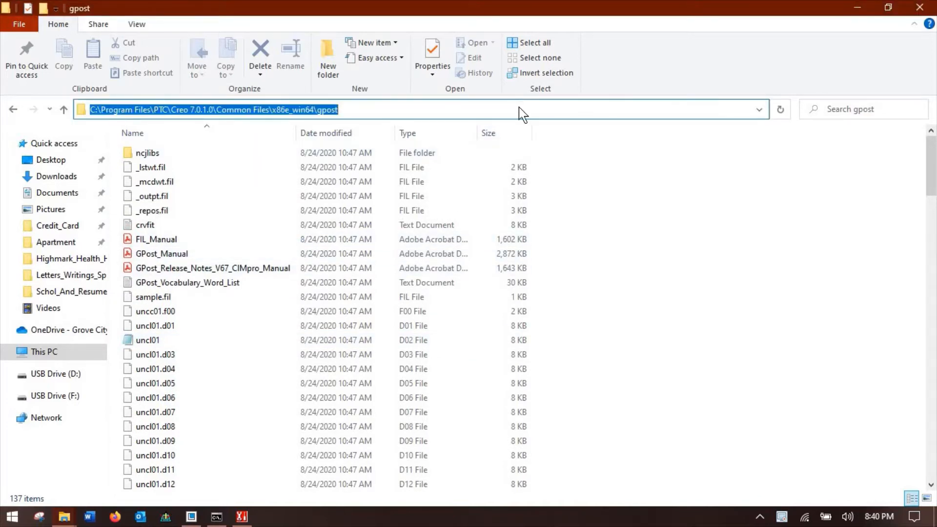
right_click(520, 107)
left_click(537, 147)
Switch to the Option File Generator and open the option file selection dialog.
left_click(244, 518)
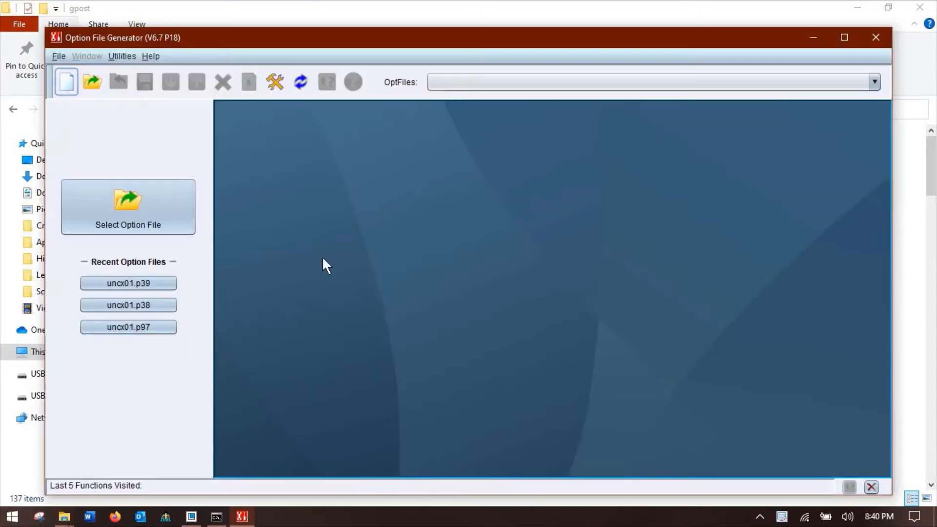
left_click(93, 84)
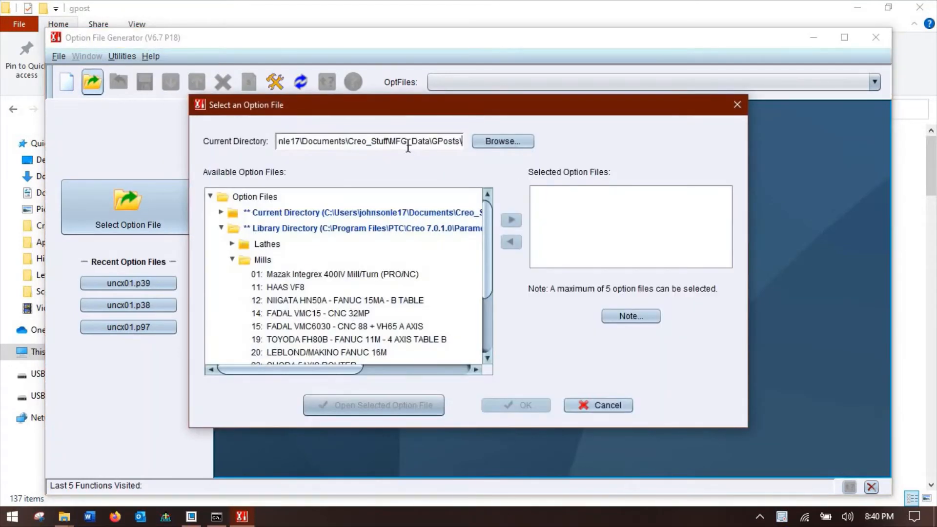
Try to change the current directory to the copied gpost folder path, and reselect the GPosts folder.
double_click(422, 142)
triple_click(454, 145)
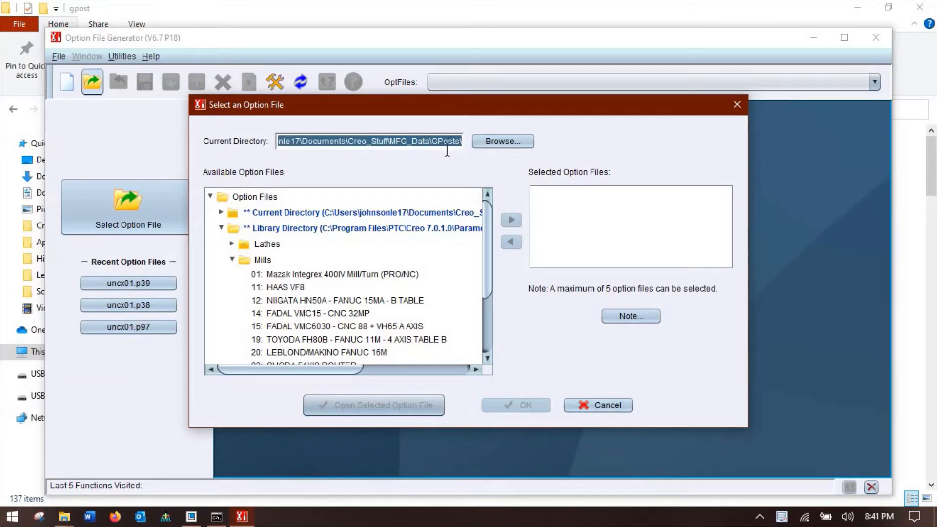
key("ctrl+v")
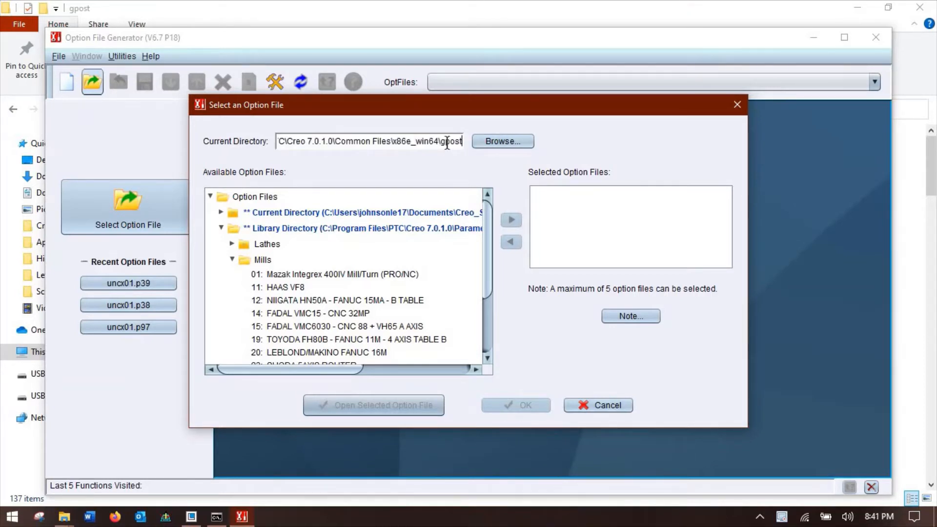
left_click(481, 142)
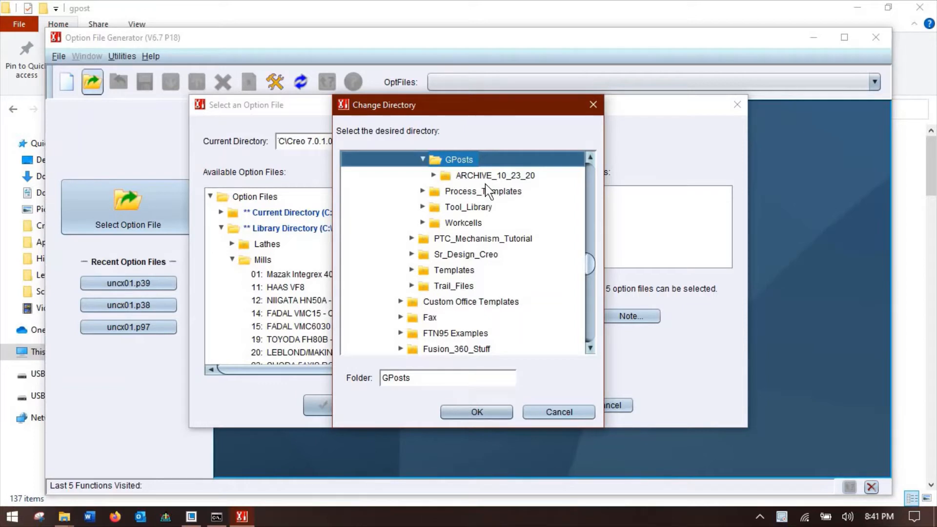
left_click(486, 410)
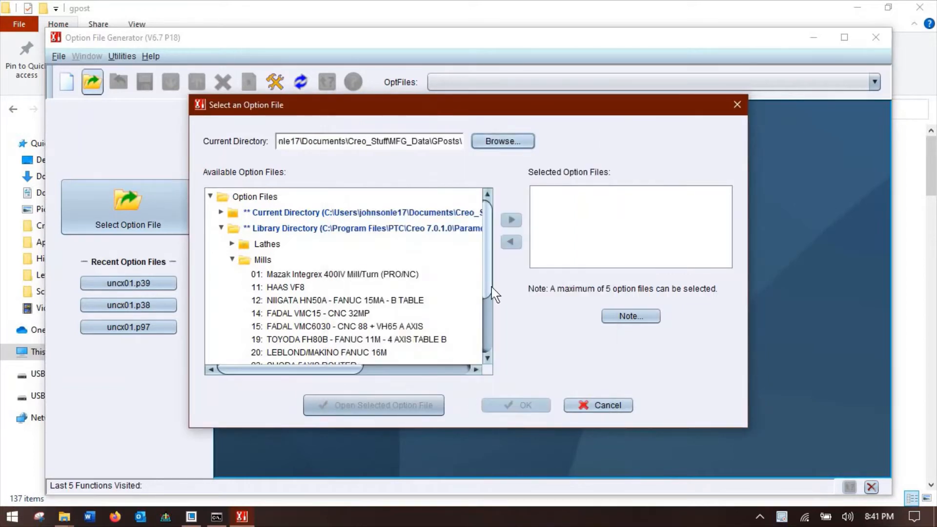
Open the FADAL VMC15 - CNC 32MP option file from the Mills group of the library directory.
left_click_drag(491, 287, 488, 322)
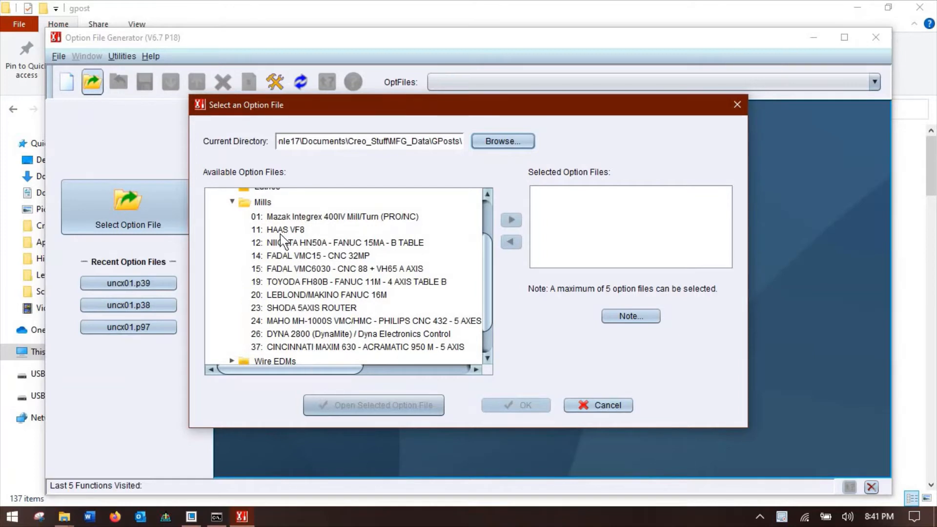
left_click(280, 259)
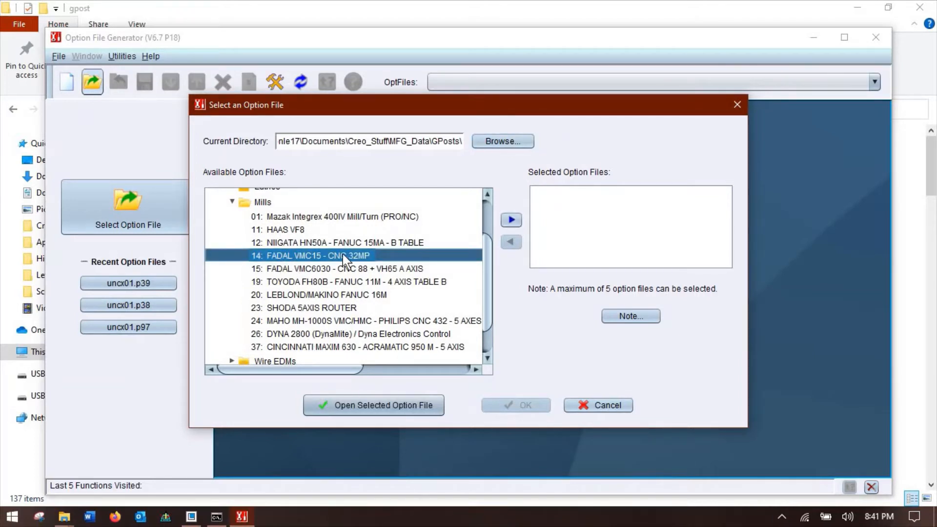
left_click(388, 406)
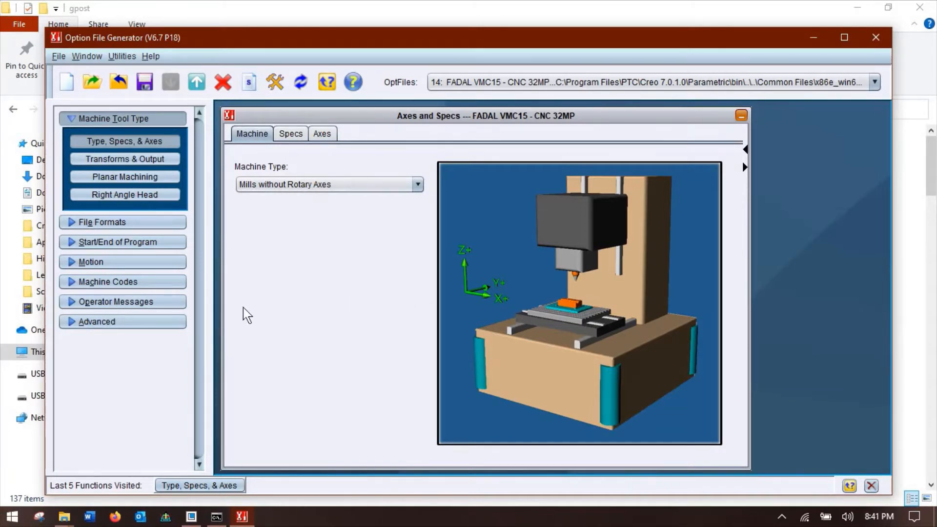
Examine the machine tool settings: machine types, specs, axes, transforms and output, planar machining and right angle head.
left_click(78, 321)
left_click(323, 188)
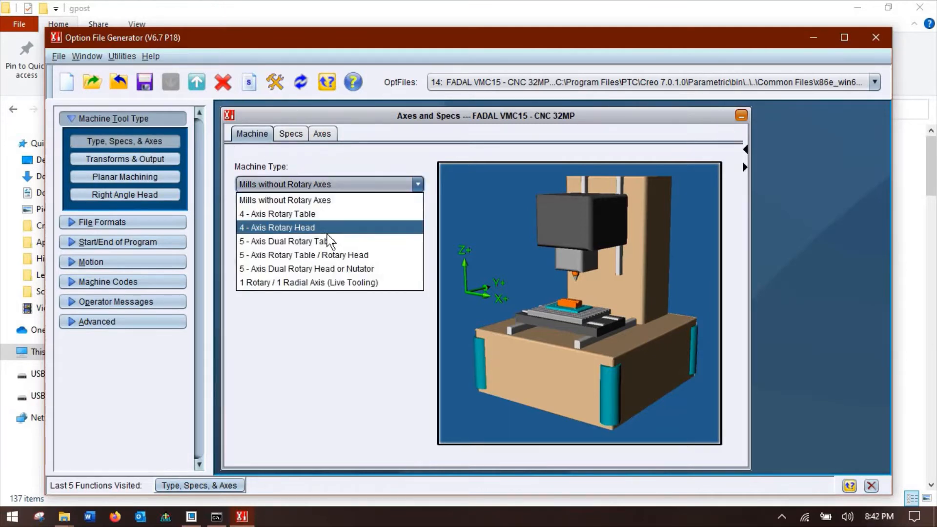
left_click(293, 141)
left_click(320, 139)
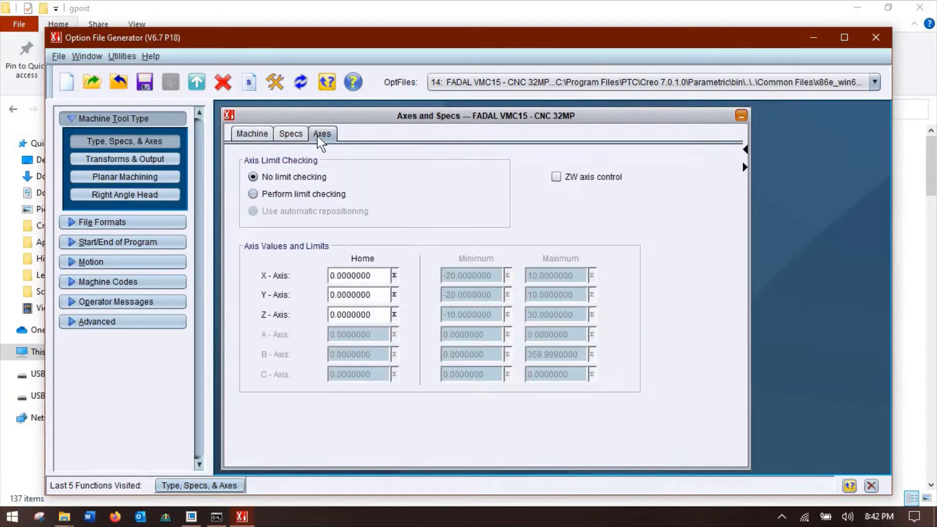
left_click(133, 161)
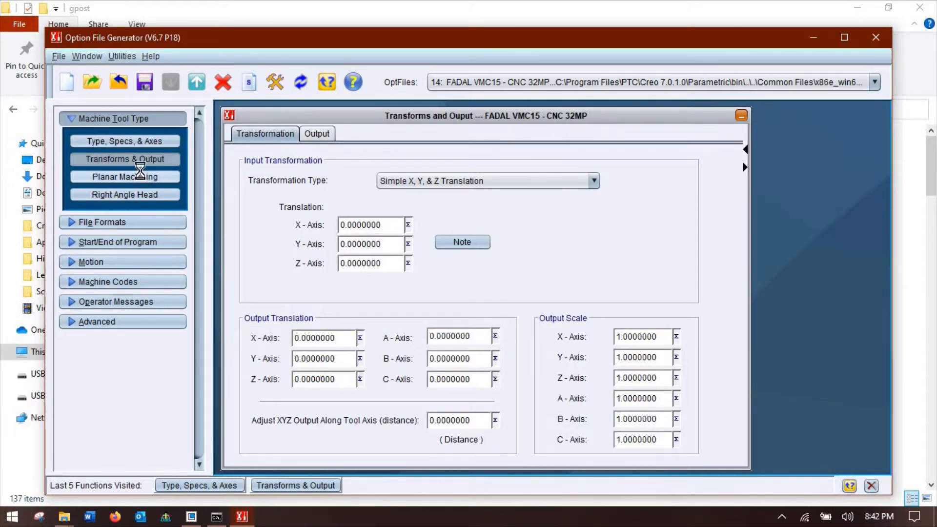
left_click(139, 178)
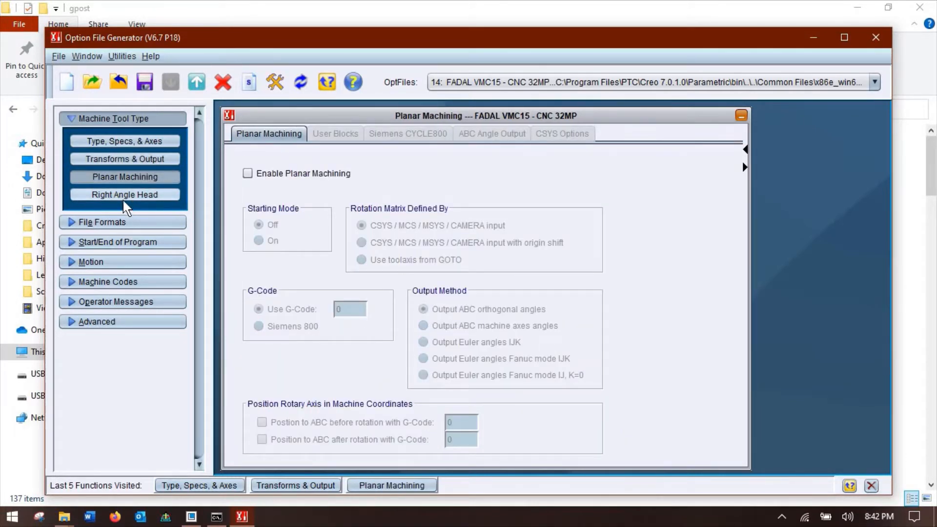
left_click(123, 195)
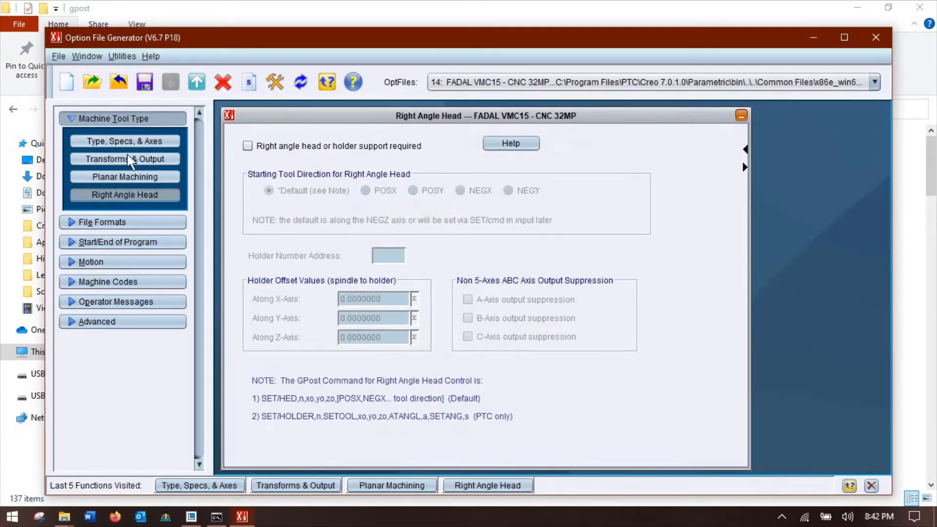
Examine the MCD file format and general address output, including the X - Axis Arc register settings, without changing them.
left_click(107, 222)
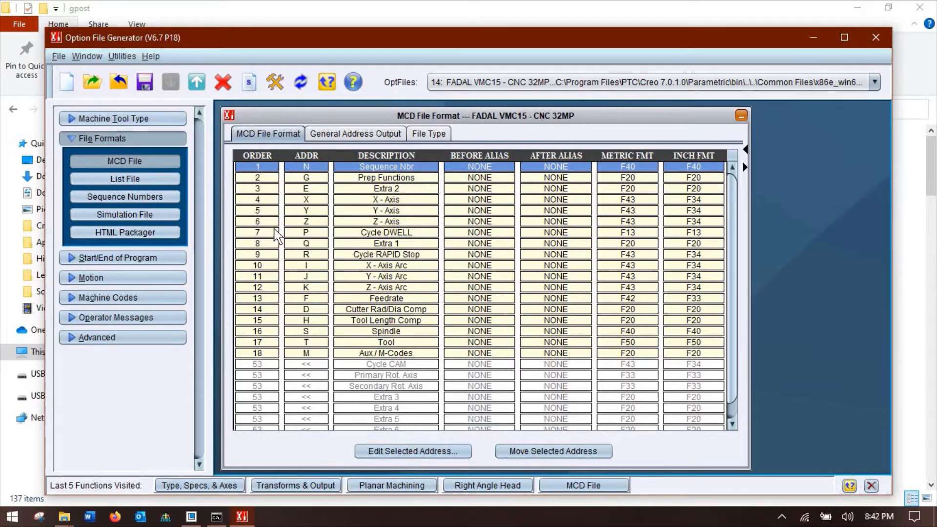
left_click(333, 135)
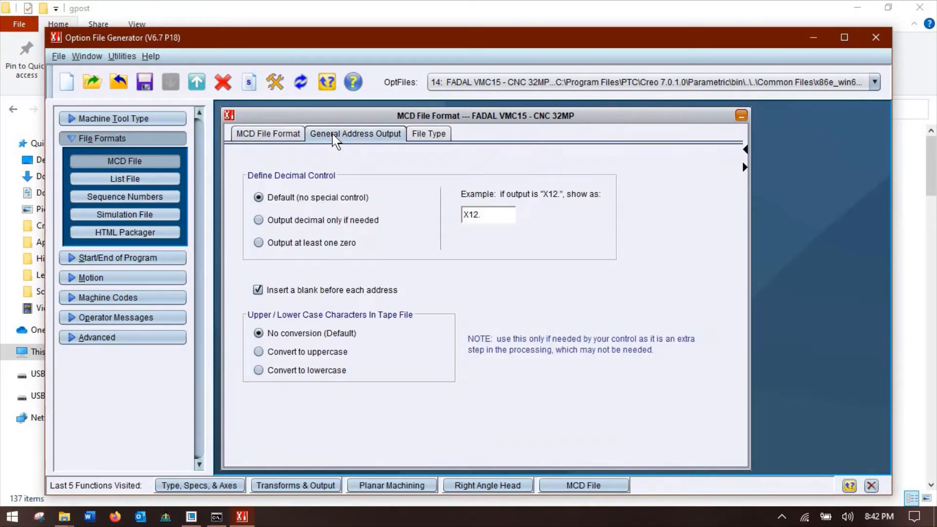
left_click(297, 134)
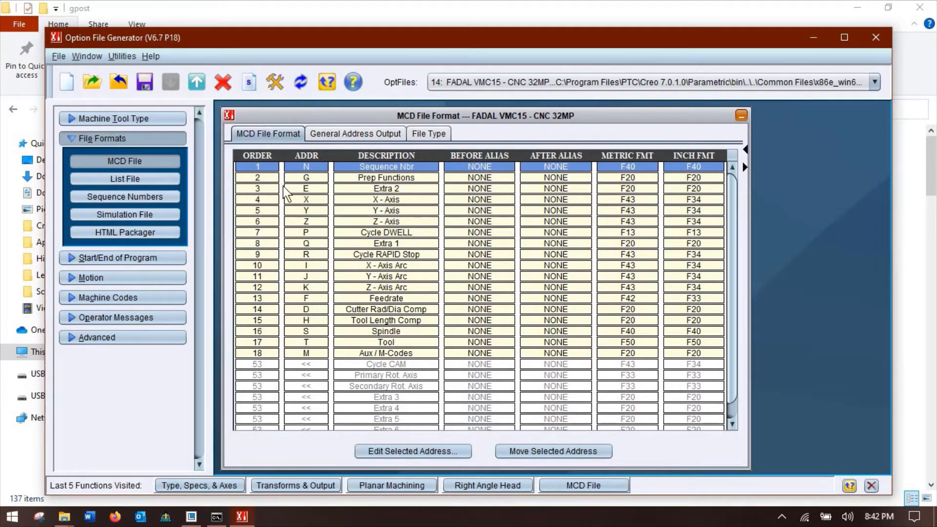
left_click(309, 268)
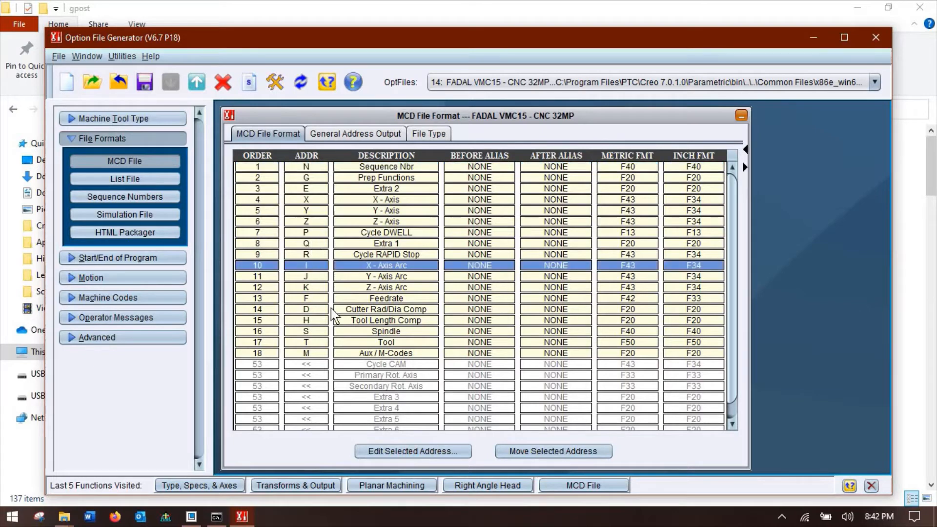
left_click(412, 450)
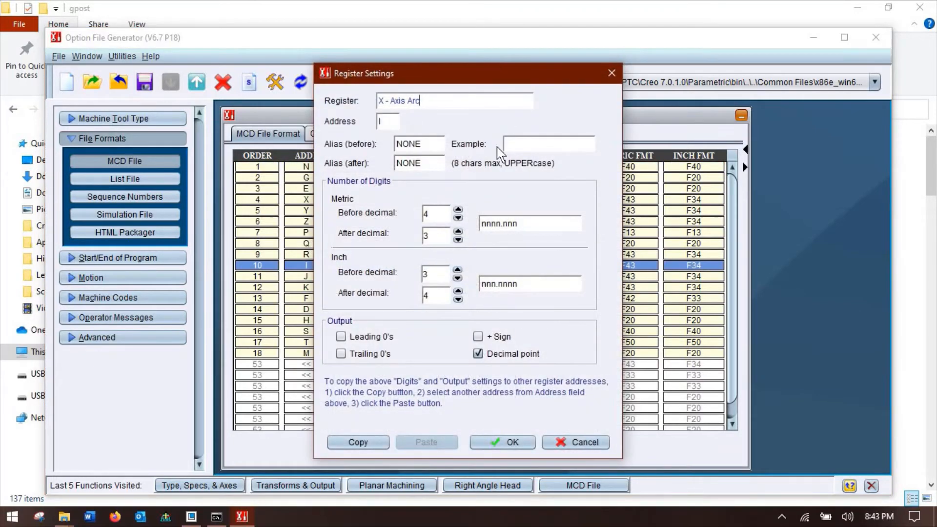
left_click(561, 437)
Set the MCD file type to use a specified extension instead of the system default.
left_click(447, 136)
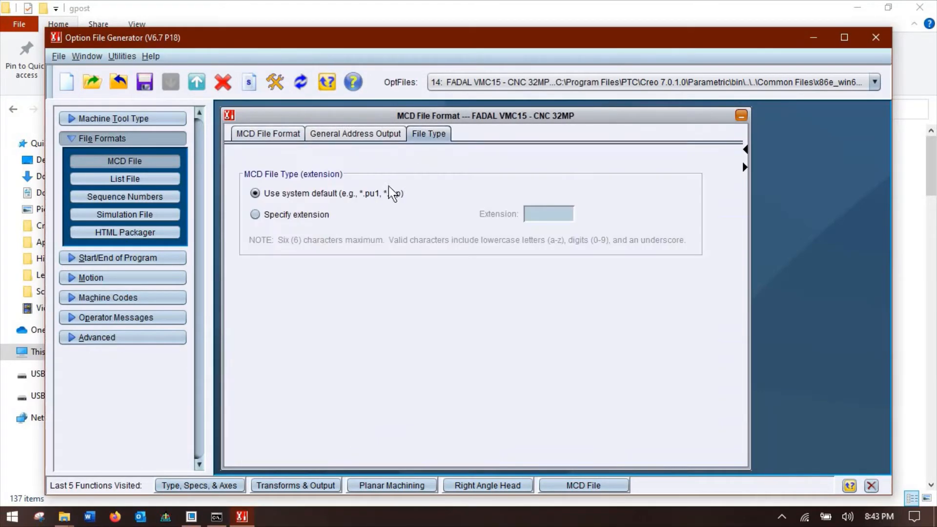
left_click(276, 216)
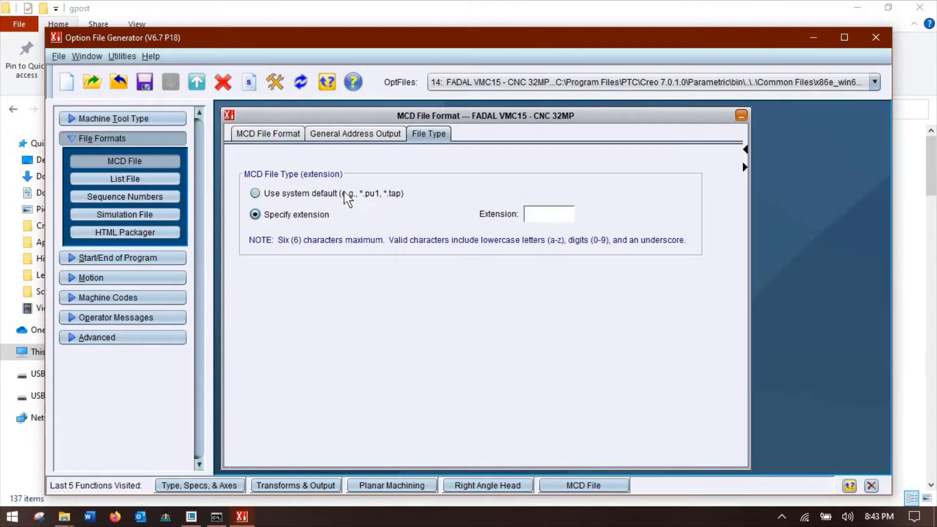
Look through the list file, sequence number, simulation file and HTML packager settings.
left_click(142, 182)
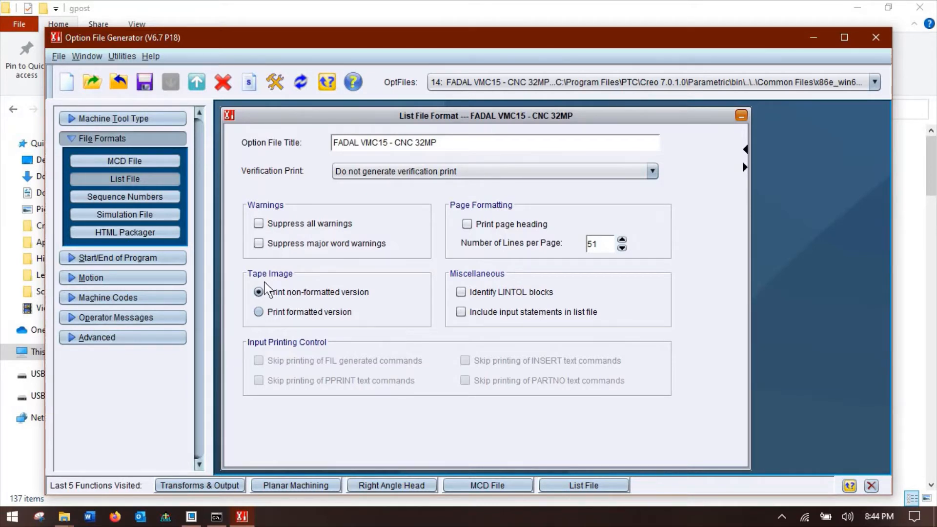
left_click(145, 197)
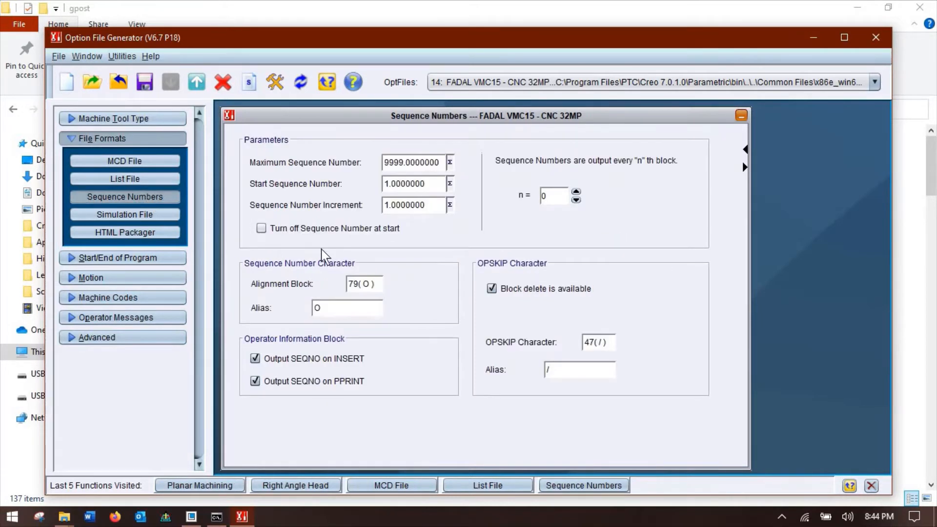
left_click(154, 213)
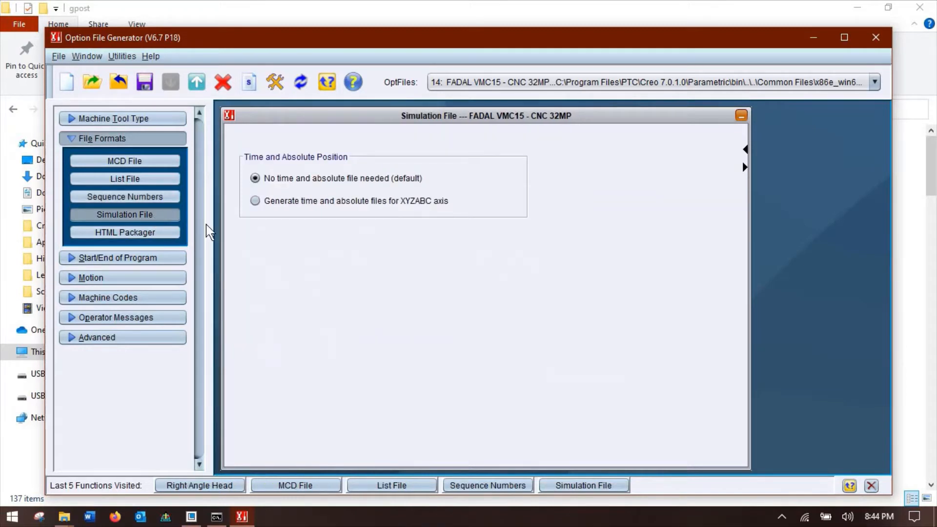
left_click(144, 237)
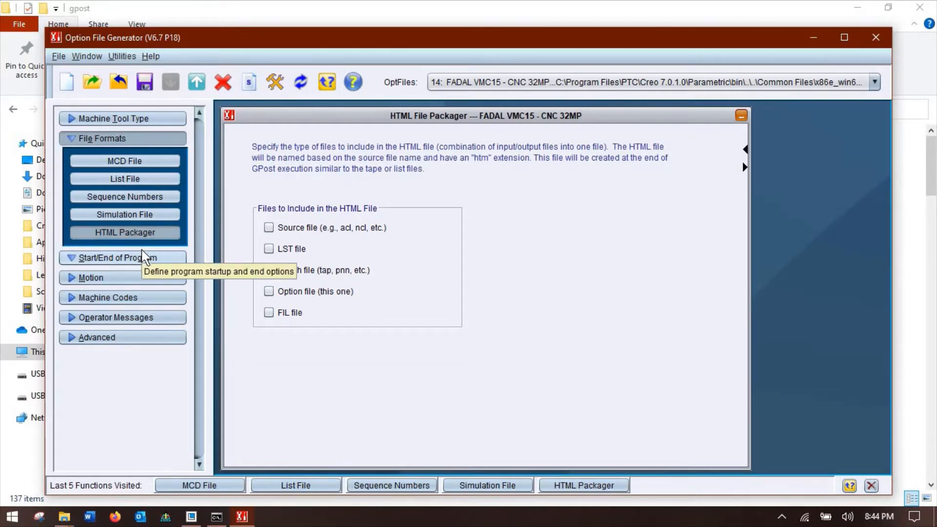
Examine the program start and end settings, including the default prep codes and the rewind code characters.
left_click(138, 256)
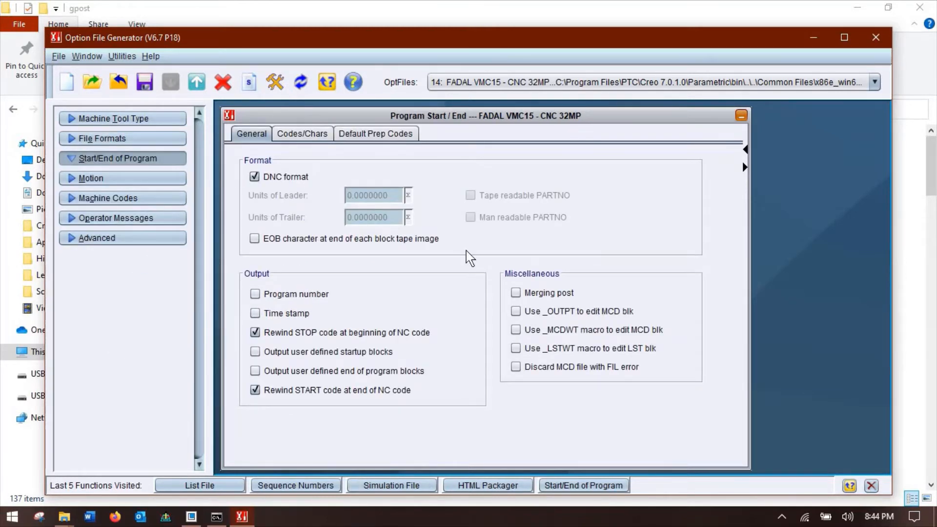
left_click(377, 134)
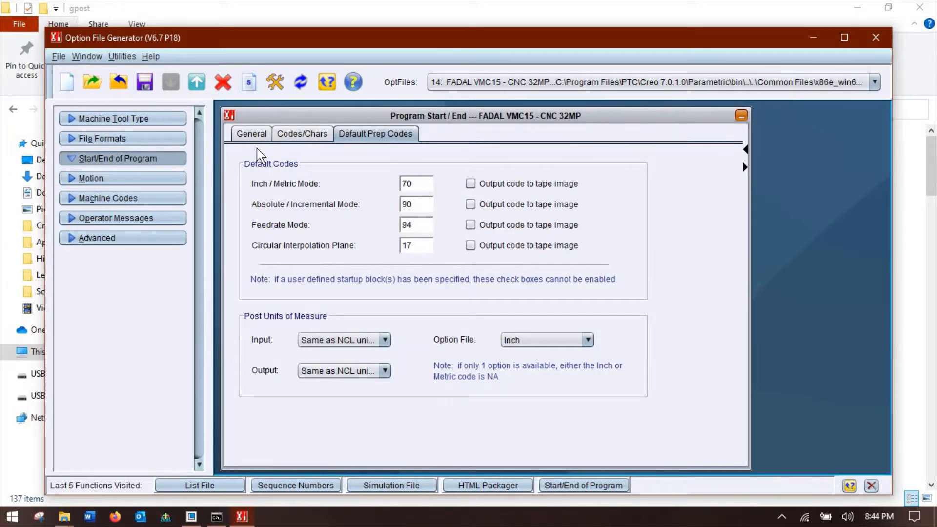
left_click(277, 135)
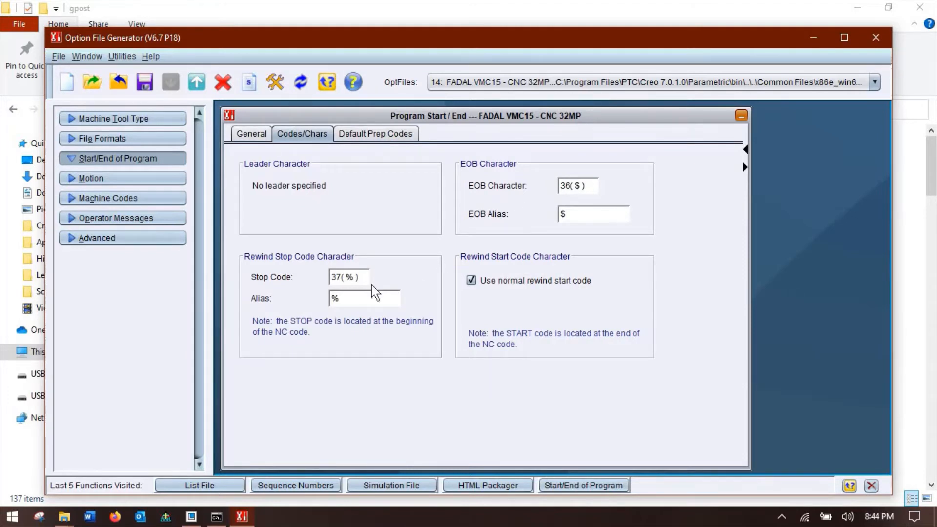
left_click(250, 135)
Review the general, linear, rapid, circular, cycle and curve fitting motion settings.
left_click(108, 178)
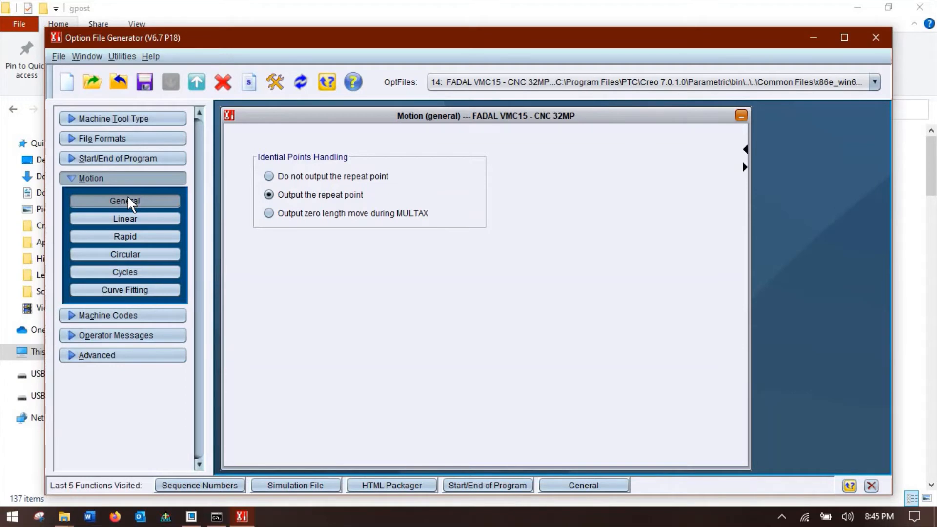
left_click(103, 223)
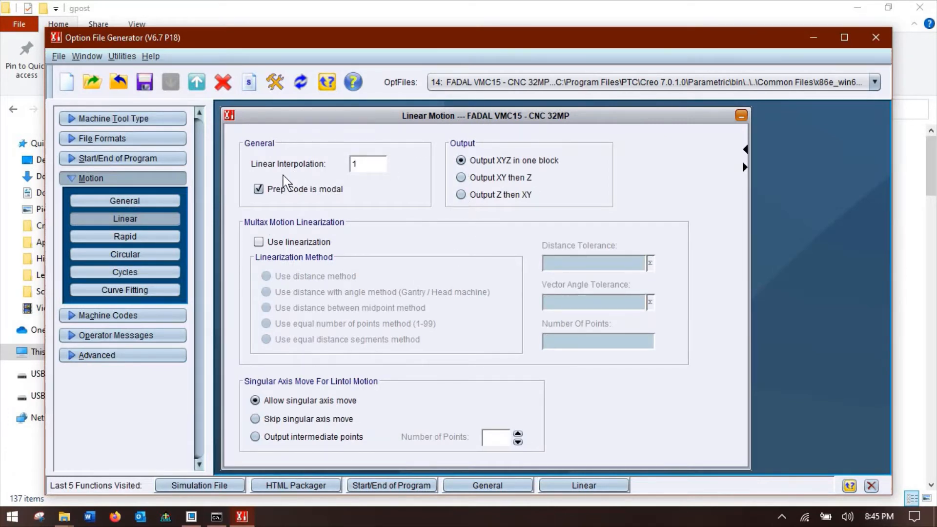
left_click(177, 233)
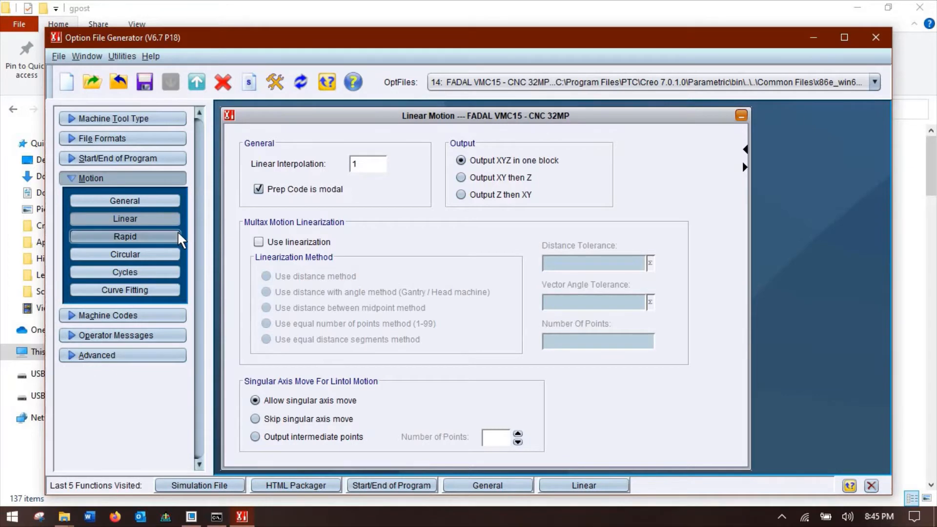
left_click(155, 251)
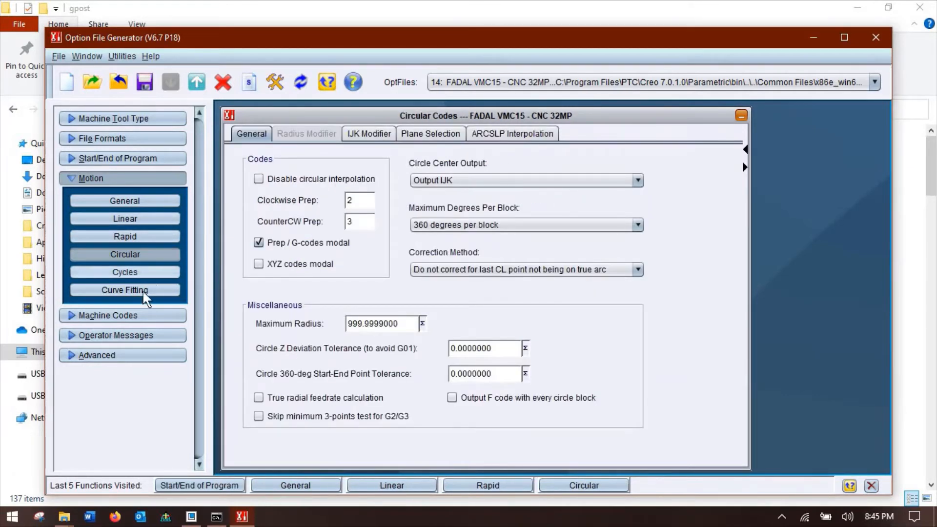
left_click(143, 273)
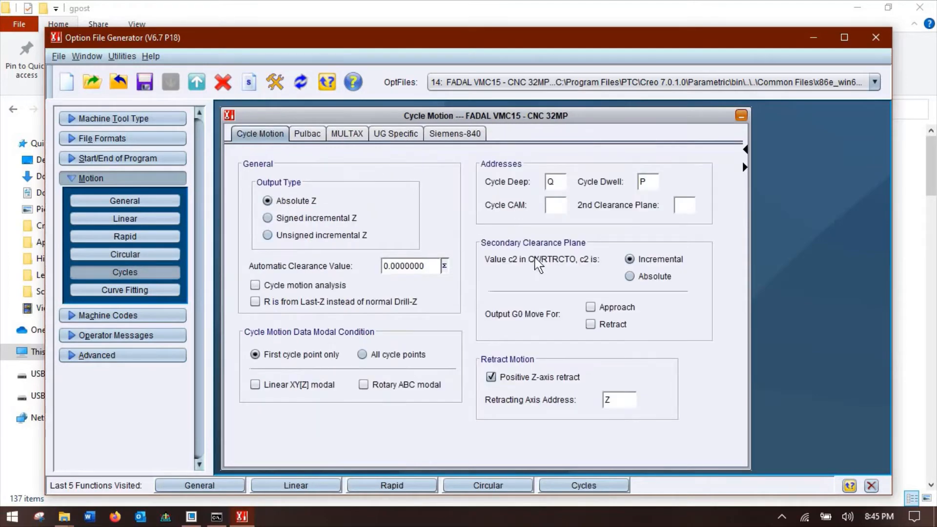
left_click(96, 291)
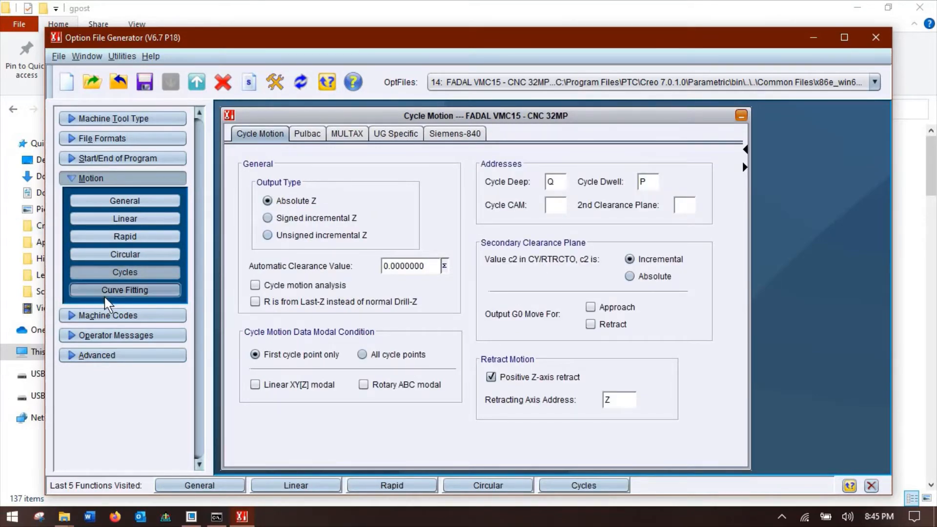
Review the machine code settings for G-codes, cutter compensation, M-codes and feedrates, including the UPR and UPM modes.
left_click(70, 317)
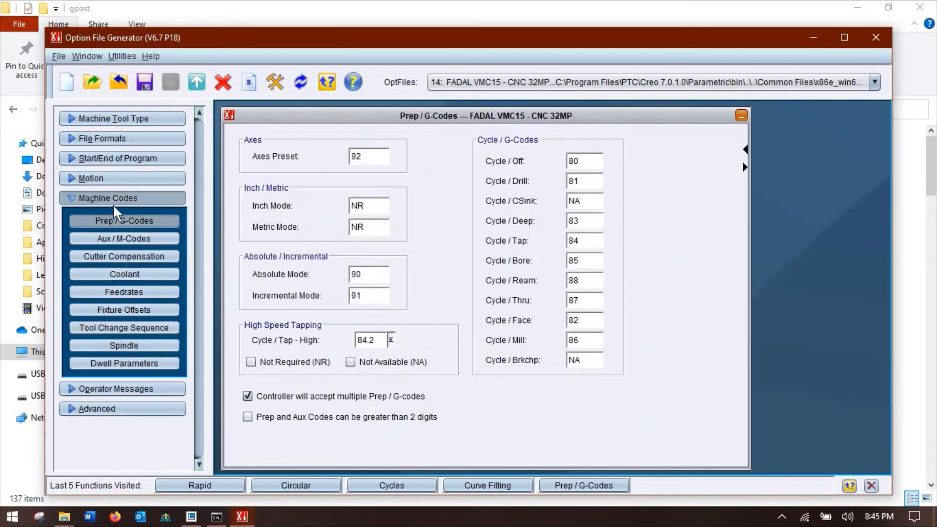
left_click(133, 255)
left_click(128, 237)
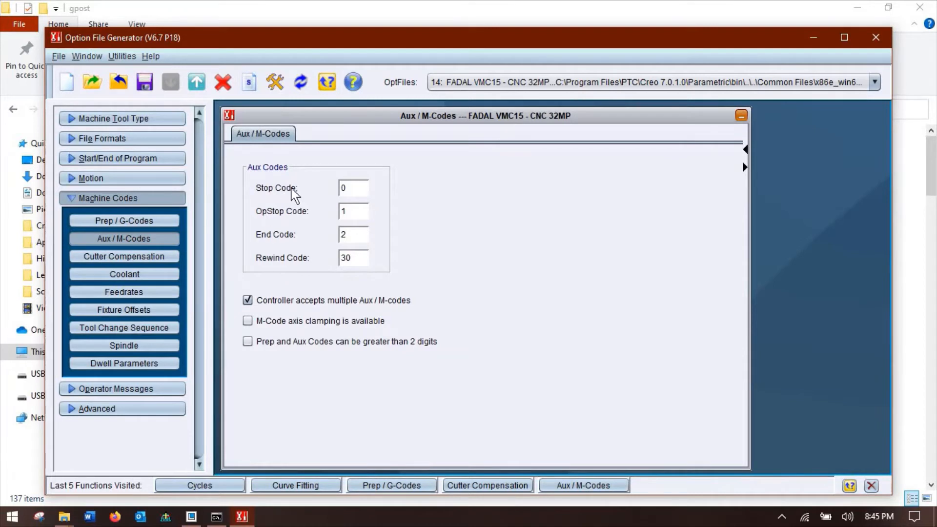
left_click(126, 292)
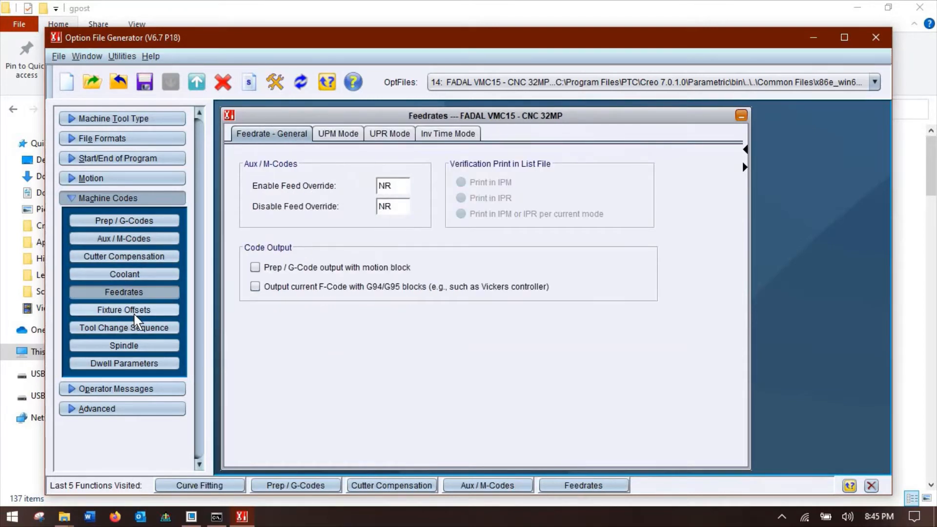
left_click(389, 136)
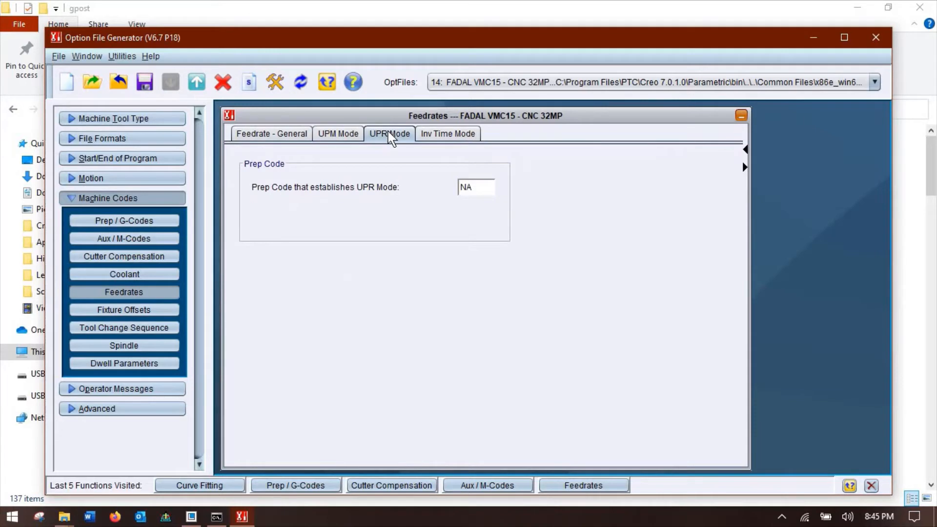
left_click(349, 141)
Examine the fixture offset address, tool change sequence, spindle and dwell parameter settings.
left_click(131, 315)
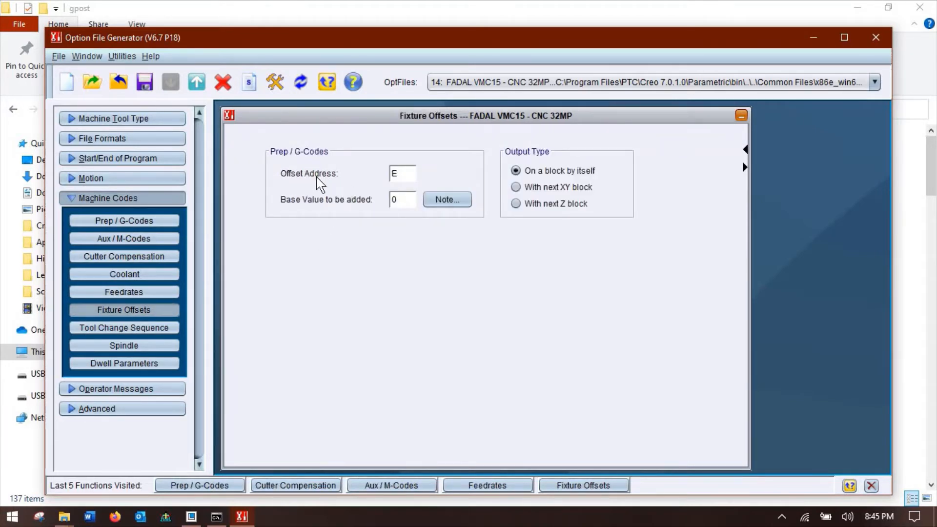
left_click(403, 173)
left_click(359, 248)
left_click(152, 331)
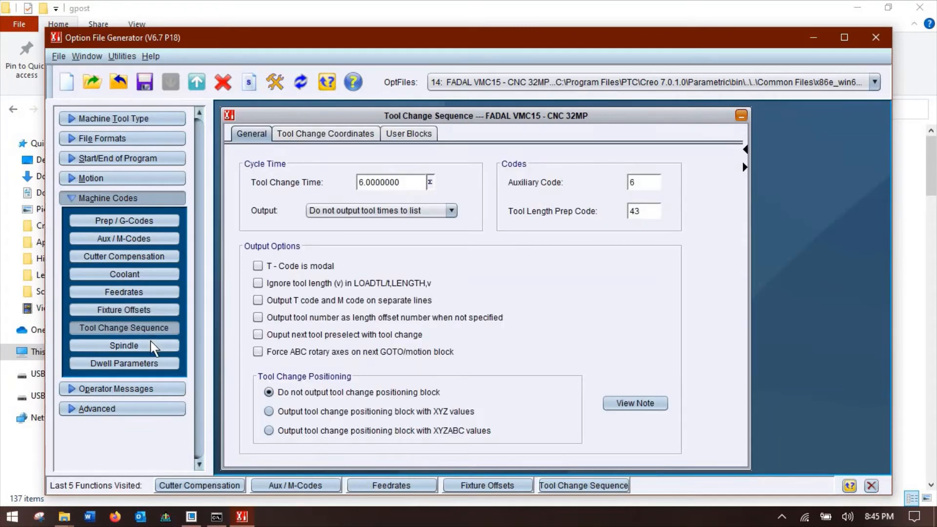
left_click(154, 347)
left_click(156, 363)
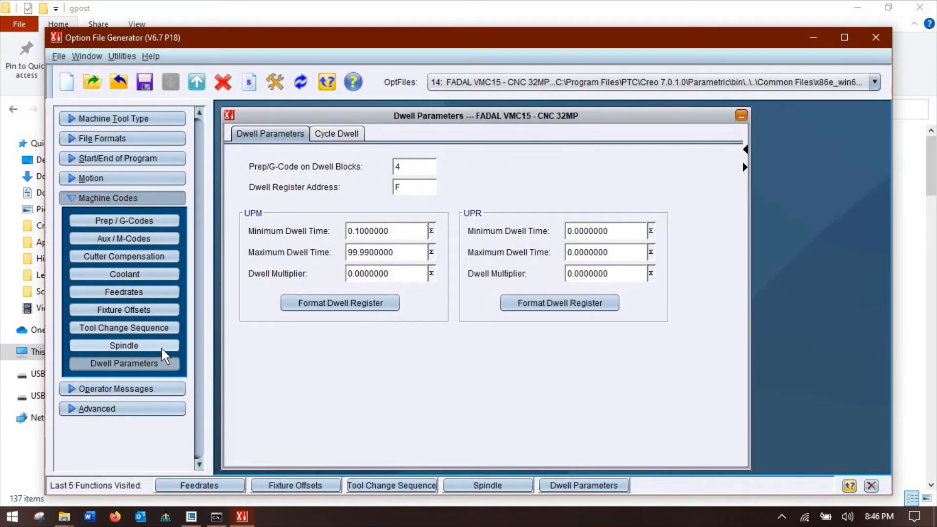
Review the operator message settings and the advanced Commons values for INTCOM, RELCOM and DBLCOM.
left_click(81, 389)
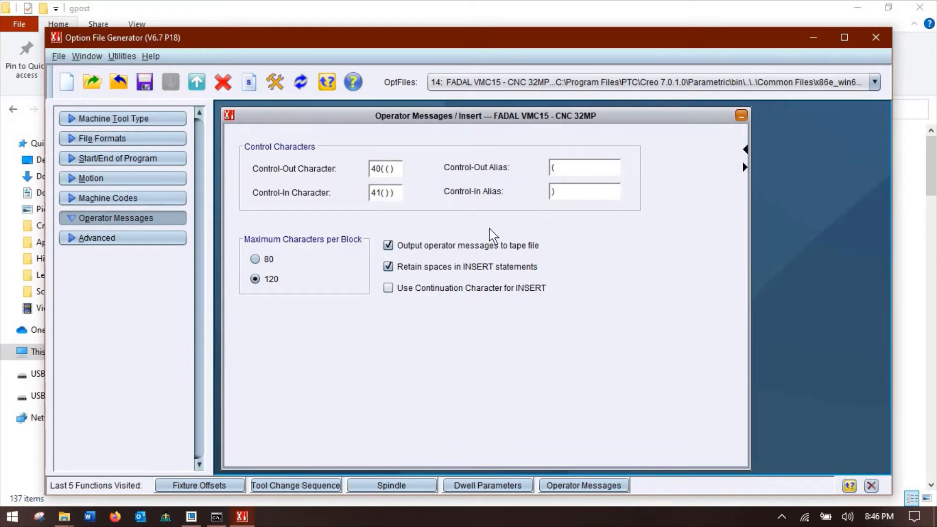
left_click(69, 240)
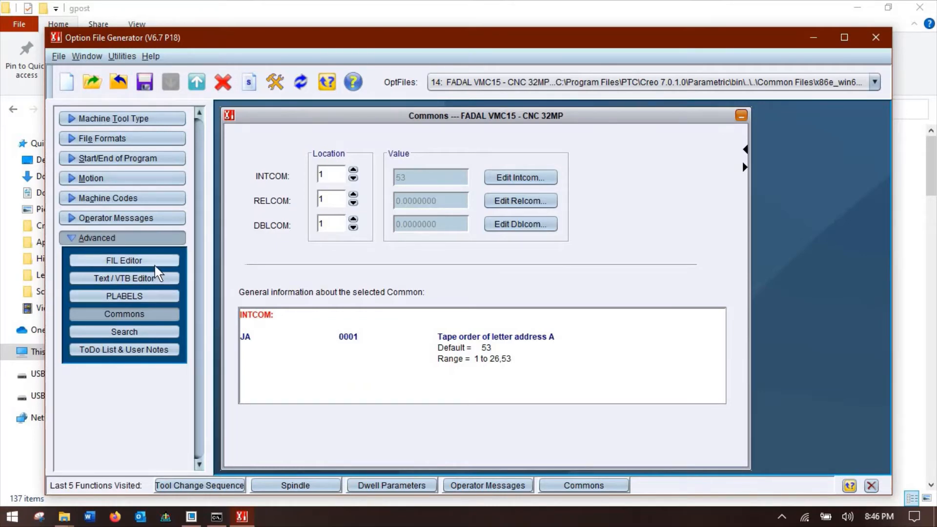
Open the option file's FIL program uncx01.f14 and read through its sections from LOADTL to PPRINT.
left_click(140, 261)
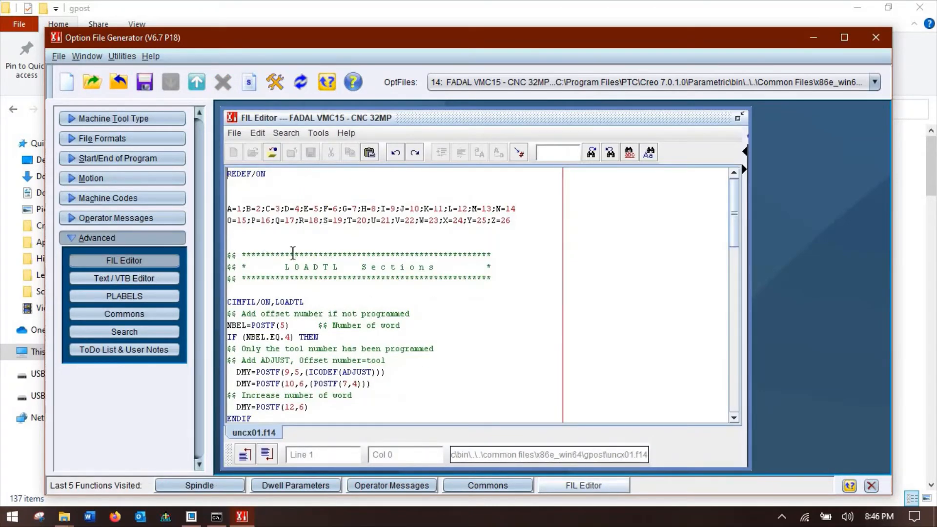
scroll(382, 294, "down", 3)
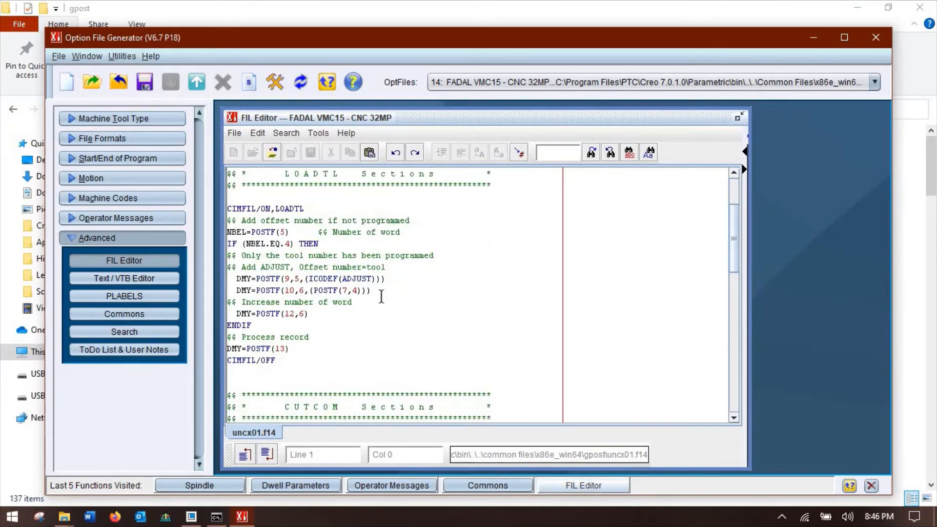
scroll(381, 297, "up", 3)
left_click(321, 278)
scroll(386, 295, "down", 3)
scroll(352, 275, "down", 3)
scroll(381, 315, "down", 9)
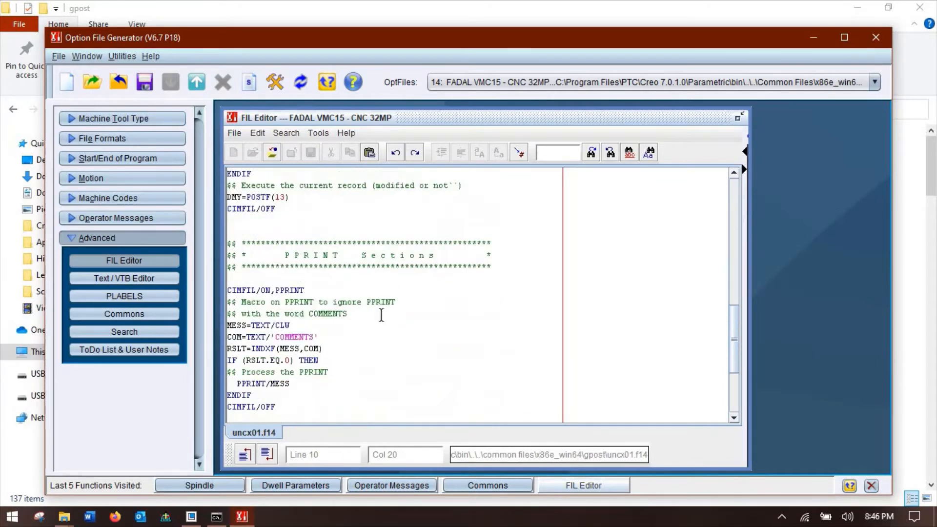
scroll(381, 315, "down", 4)
Revisit the letter variables and LOADTL section at the start of the FIL program, and examine the closing FINI section.
scroll(381, 315, "up", 3)
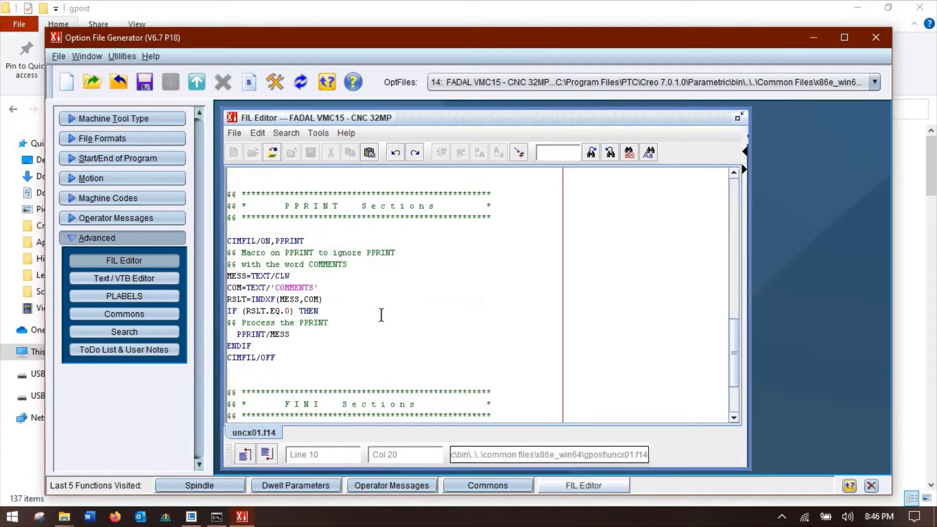
scroll(381, 315, "up", 10)
scroll(381, 315, "up", 3)
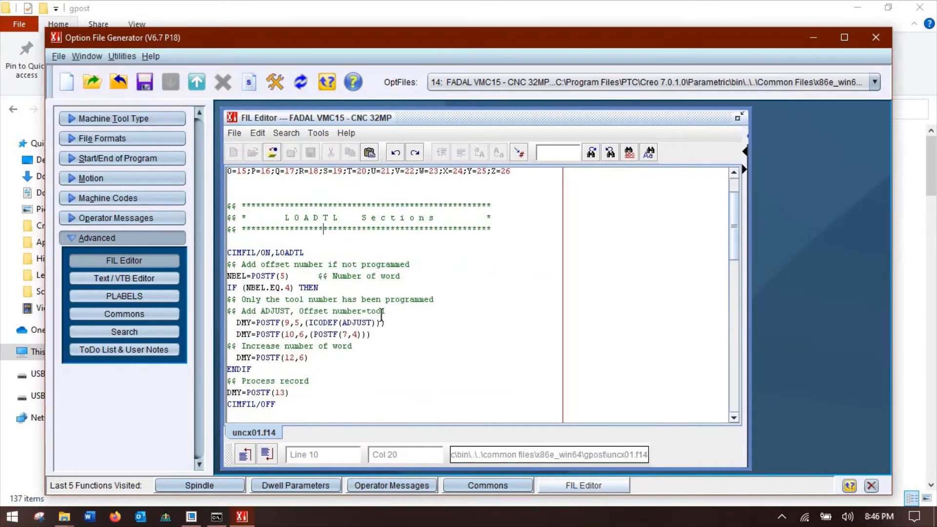
scroll(381, 314, "up", 1)
left_click(381, 314)
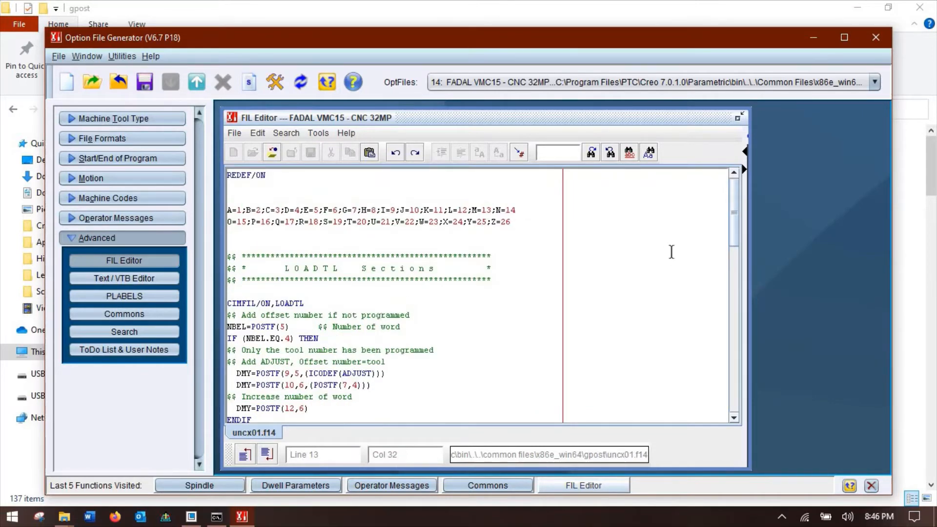
scroll(731, 273, "down", 15)
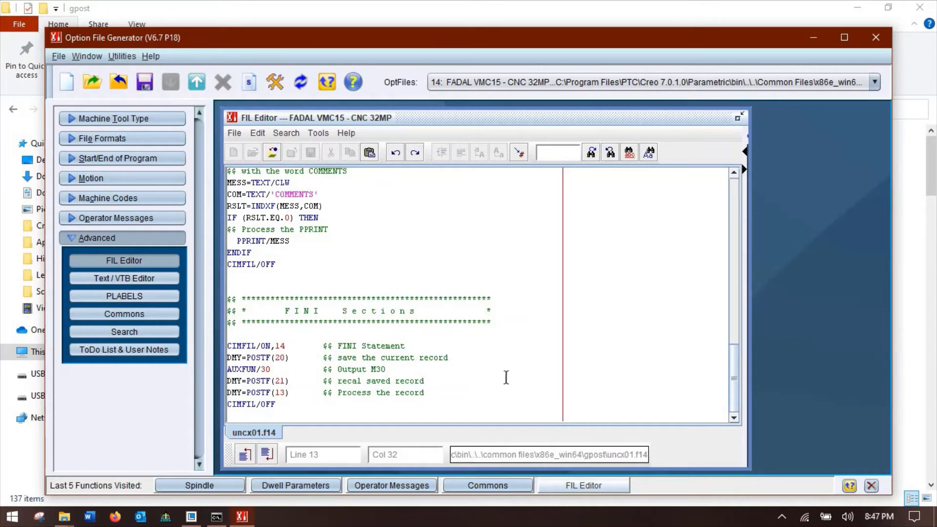
left_click(430, 340)
Switch to the gpost folder in File Explorer and look at the supplied FIL and GPost manuals.
mouse_move(65, 518)
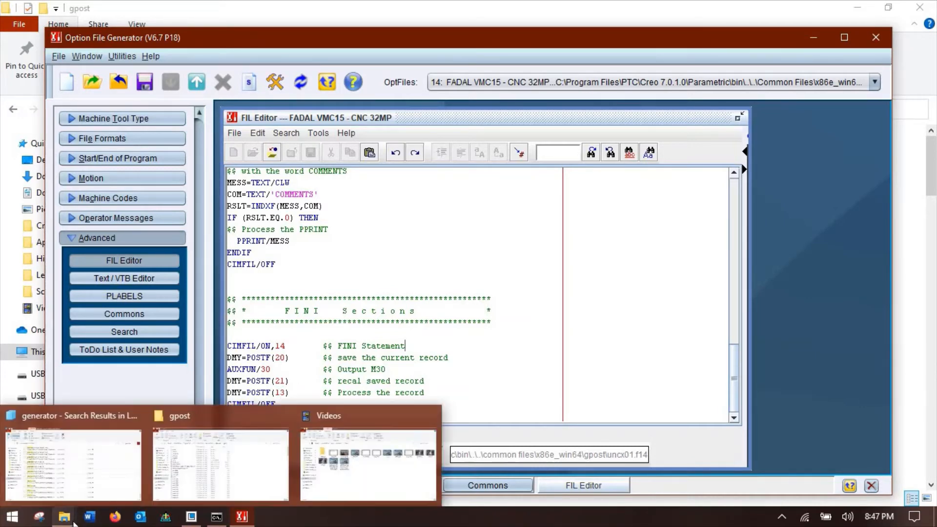
left_click(175, 458)
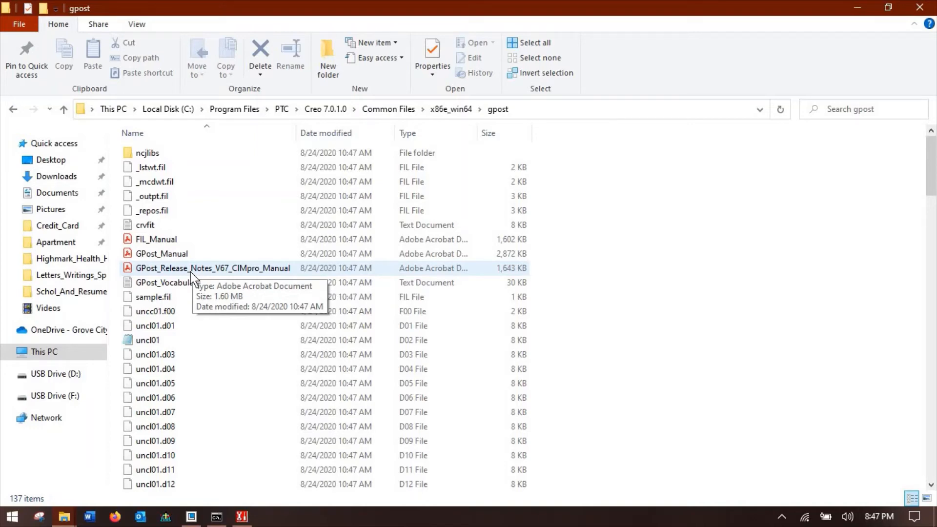
left_click(857, 7)
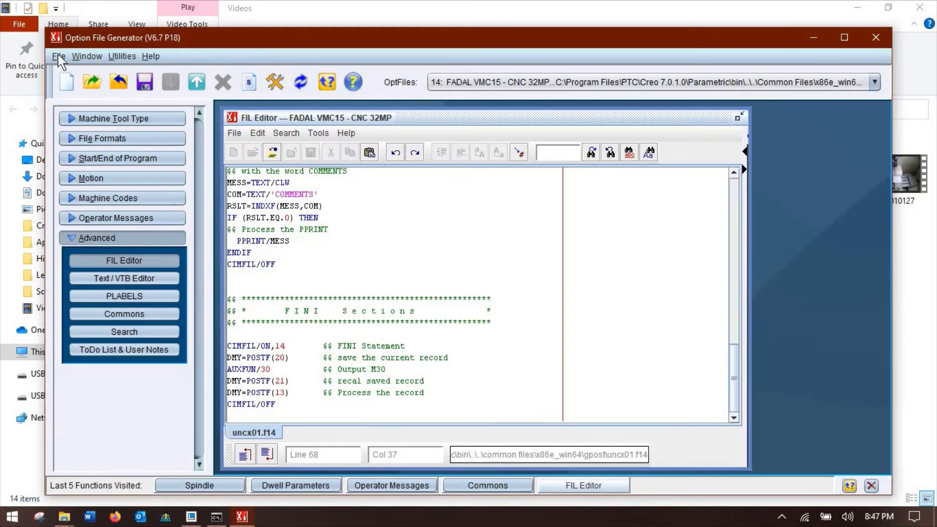
Close the Option File Generator and relaunch it from Creo Parametric as the NC Post Processor.
left_click(874, 39)
left_click(521, 293)
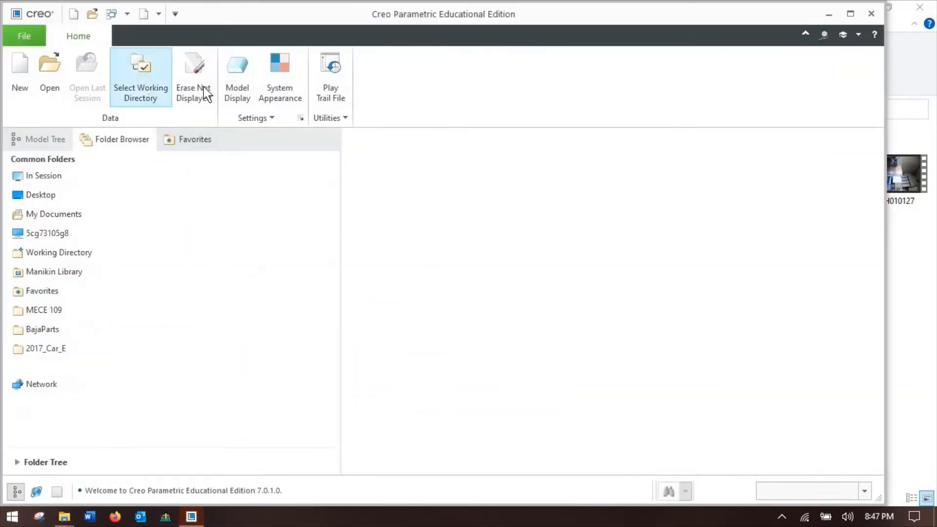
left_click(319, 119)
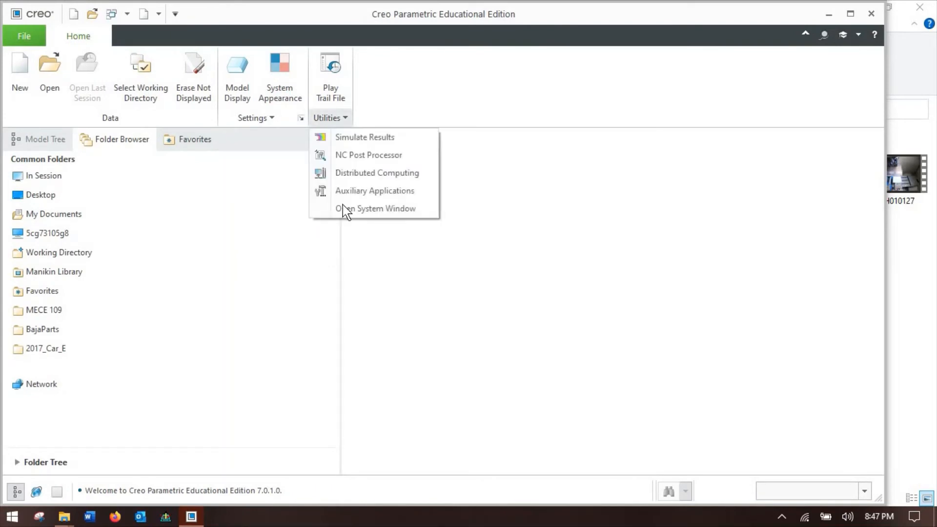
left_click(340, 161)
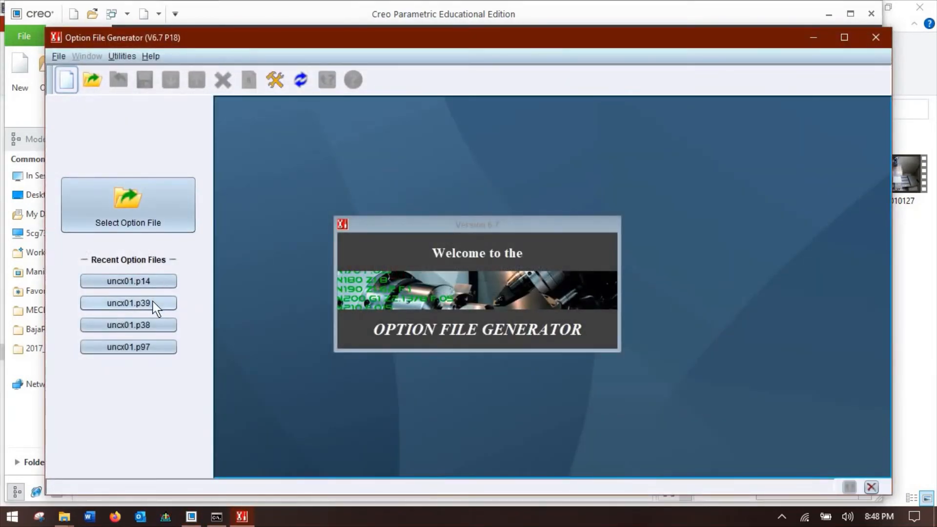
Open the recent option file uncx01.p39 and display its FIL program.
left_click(155, 305)
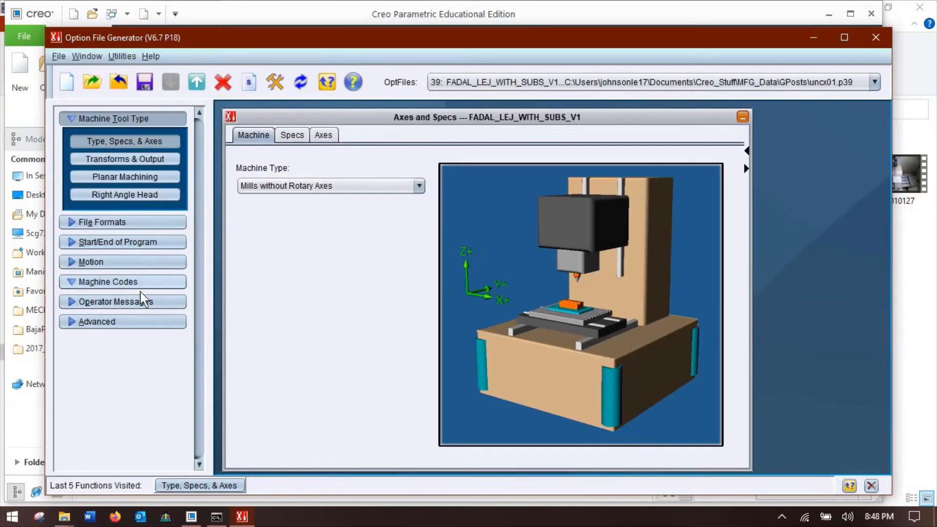
left_click(117, 322)
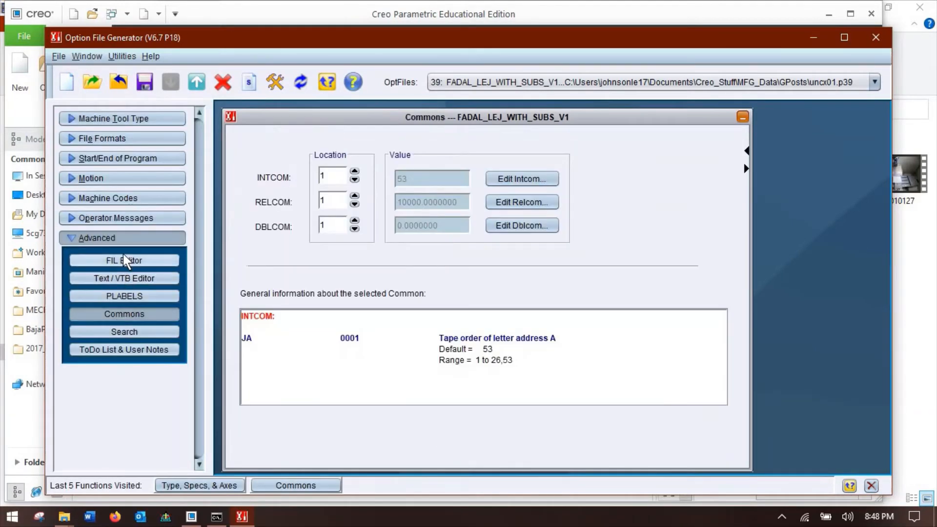
left_click(122, 255)
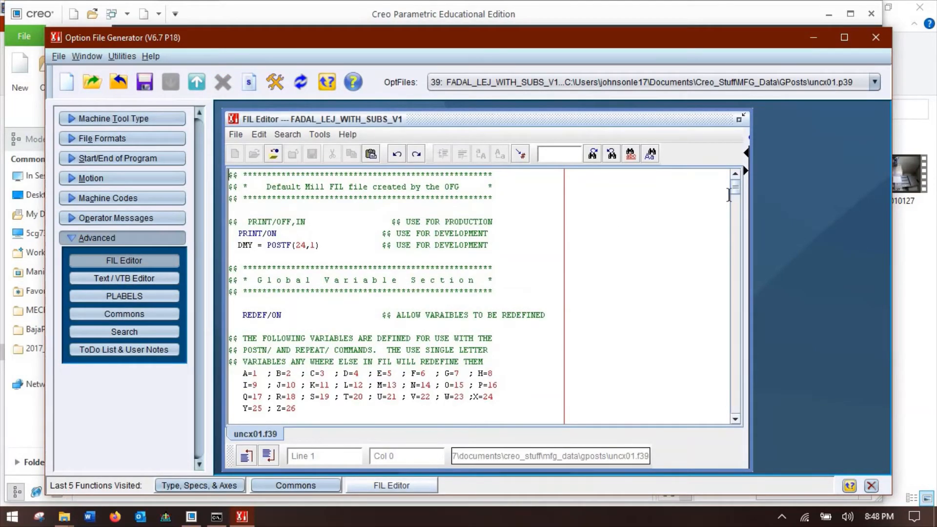
Examine the global variable section of uncx01.f39, including the subroutine counters and the CALSUB, DEFSUB and ENDSUB word definitions.
left_click_drag(736, 200, 739, 213)
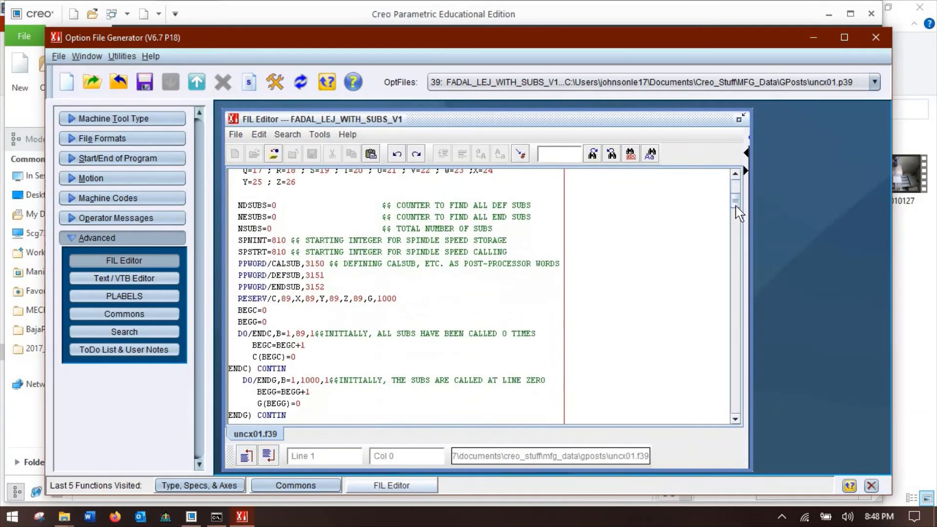
left_click(481, 205)
left_click(306, 202)
scroll(432, 303, "down", 5)
scroll(431, 303, "up", 5)
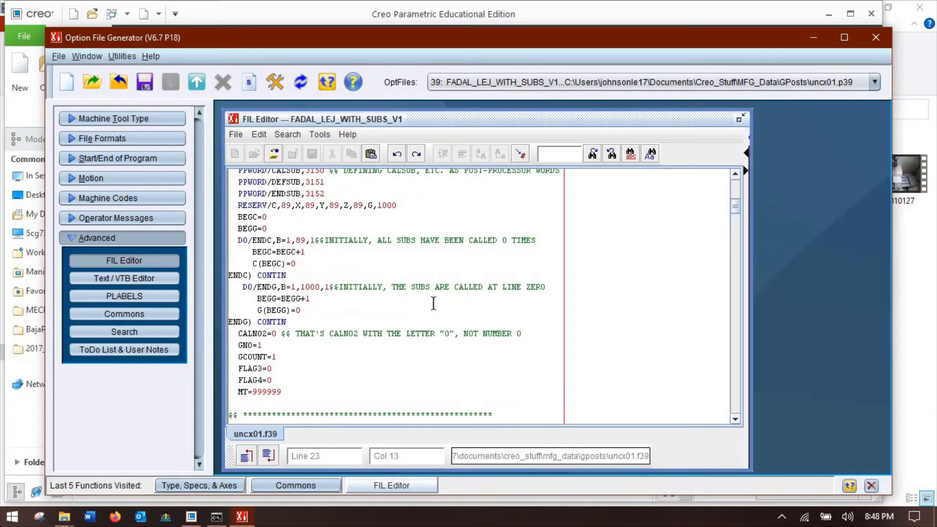
Examine the _OUTPT macro and the Cimfil code that loops through the CL file for spindle speeds and start positions.
scroll(434, 304, "down", 15)
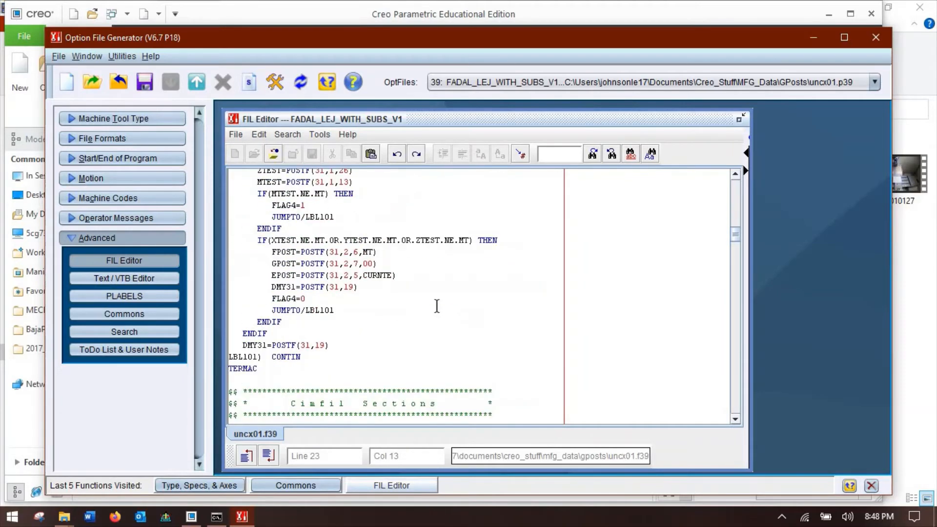
scroll(437, 306, "up", 9)
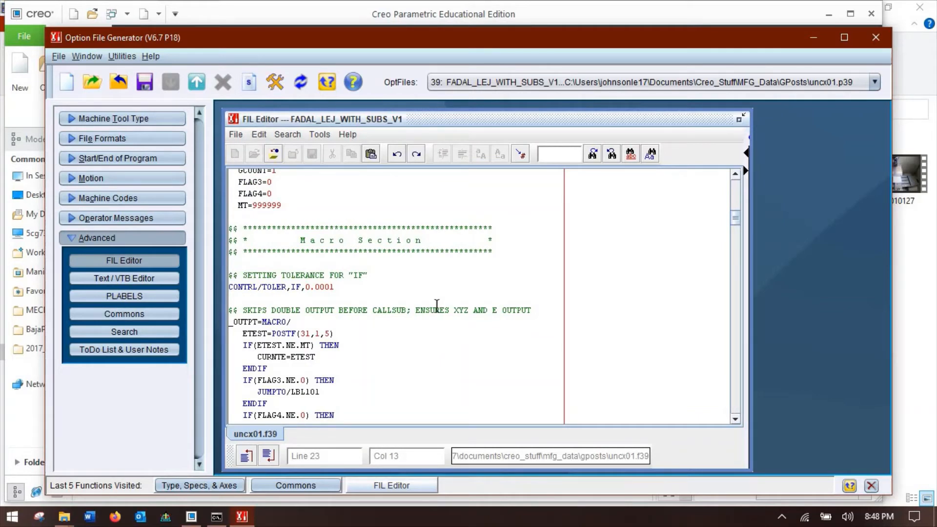
scroll(431, 314, "down", 9)
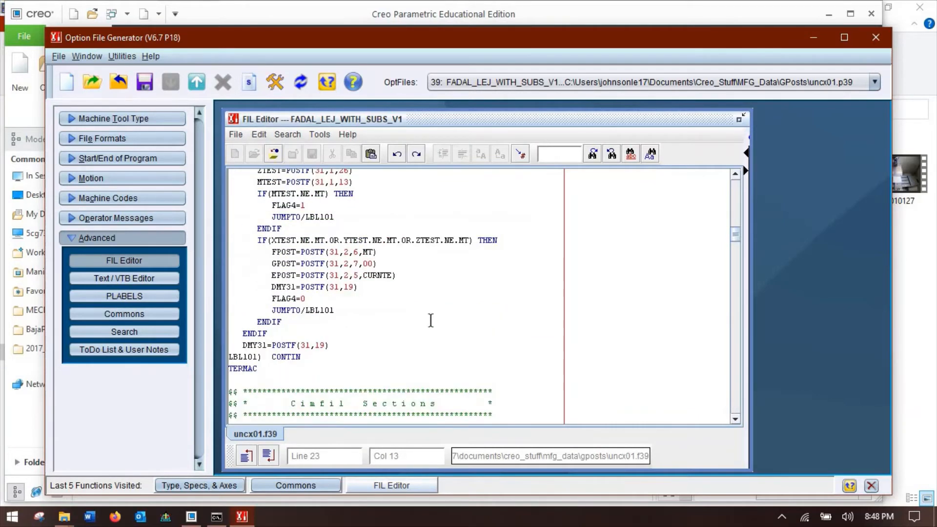
scroll(430, 320, "down", 5)
scroll(430, 322, "down", 3)
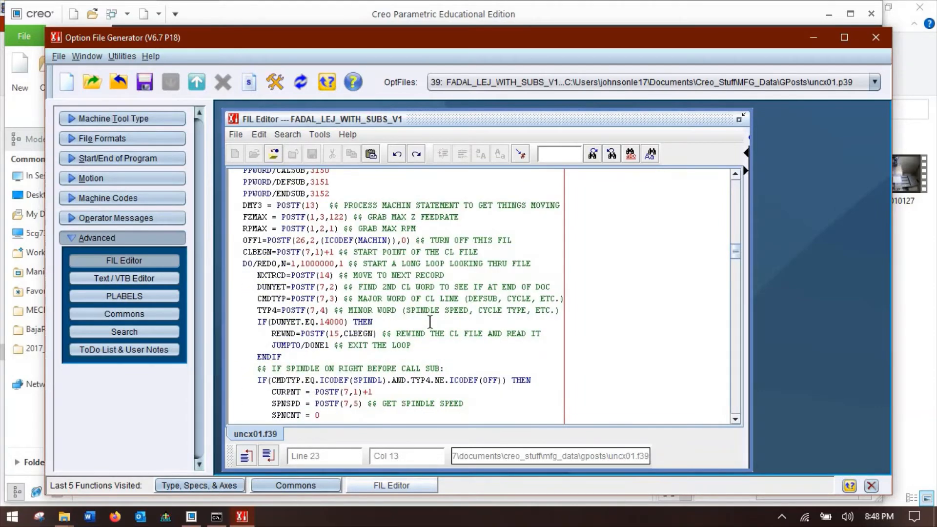
scroll(434, 329, "down", 8)
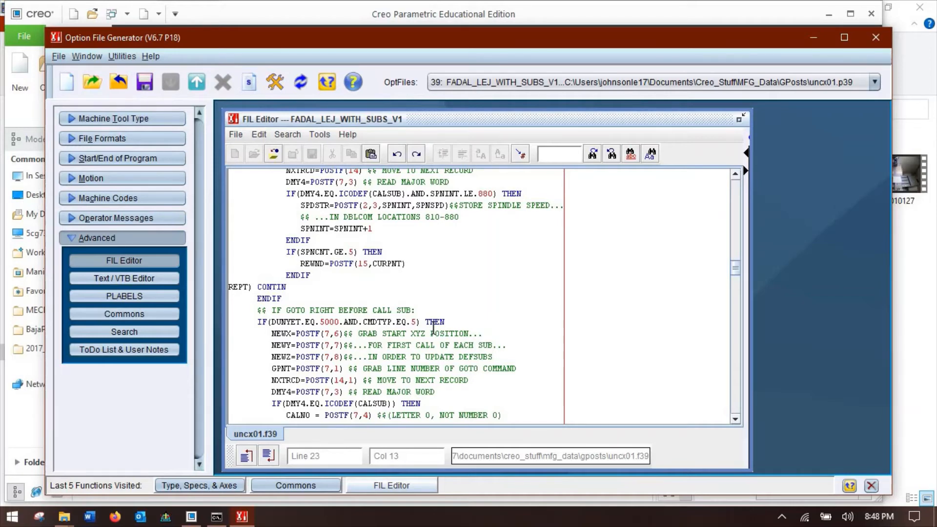
Review the FIL code for the GOHOME, GOTO, DEFSUB, ENDSUB and CALSUB commands.
scroll(433, 329, "down", 12)
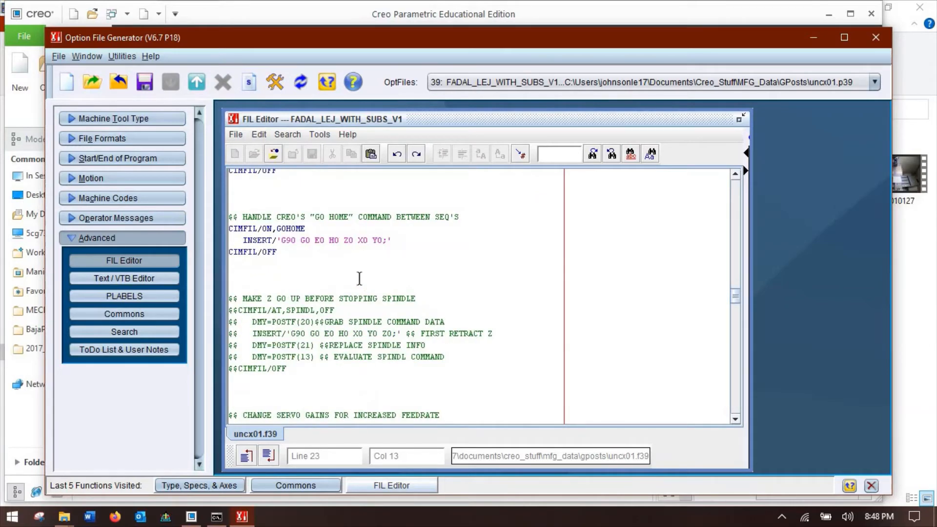
scroll(375, 312, "down", 12)
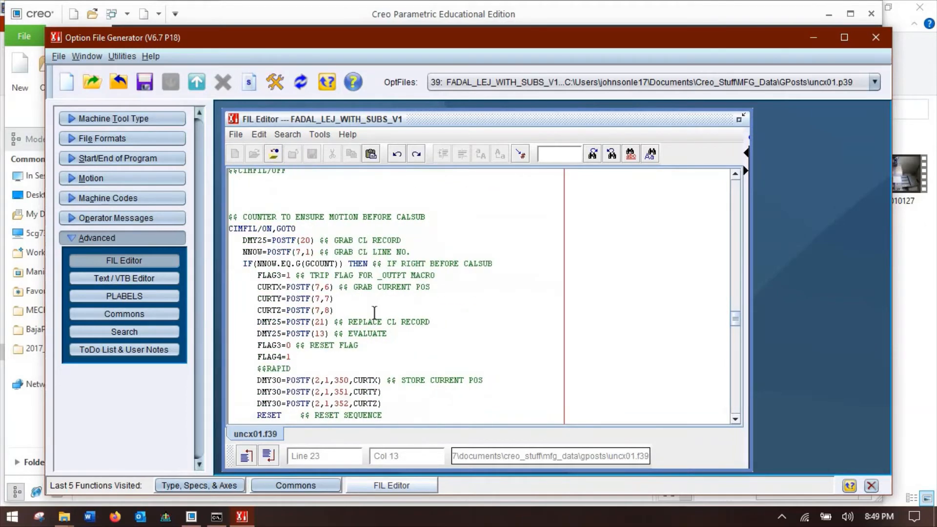
scroll(375, 312, "down", 10)
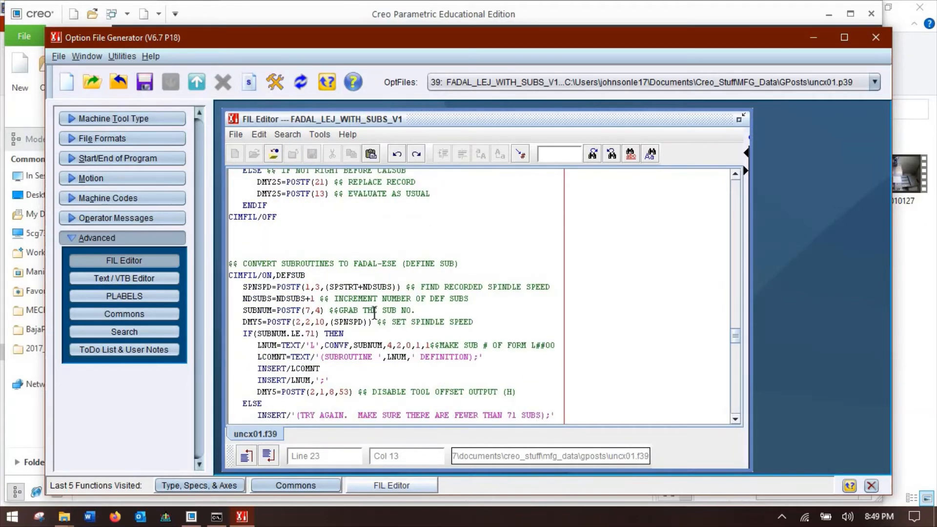
scroll(374, 312, "down", 5)
scroll(374, 313, "down", 15)
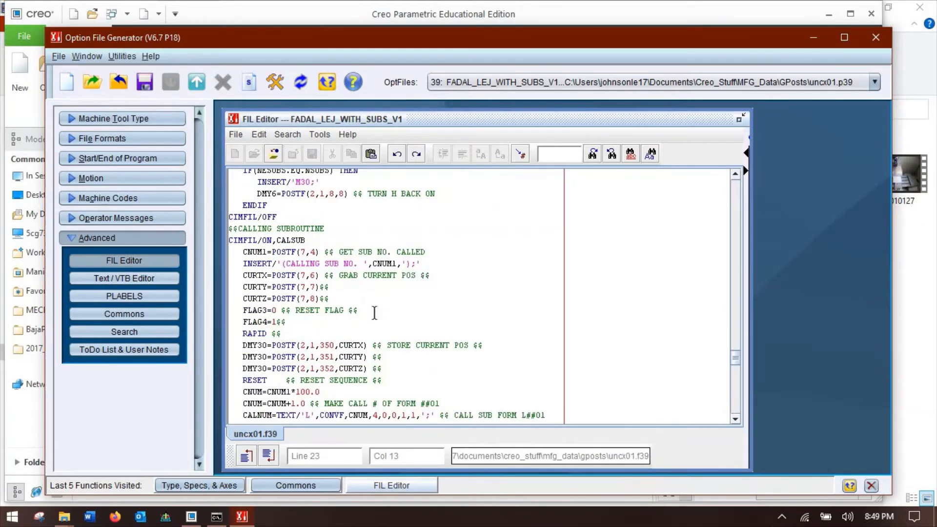
scroll(374, 313, "up", 5)
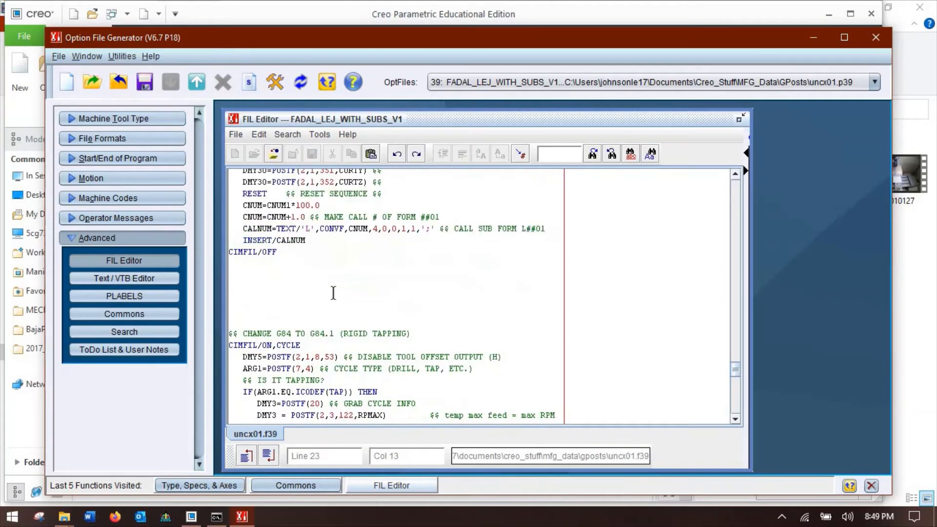
Examine the cycle code that changes G84 to G84.1 for rigid tapping through to FINI, and return to the subroutine code.
left_click(320, 337)
scroll(341, 340, "down", 5)
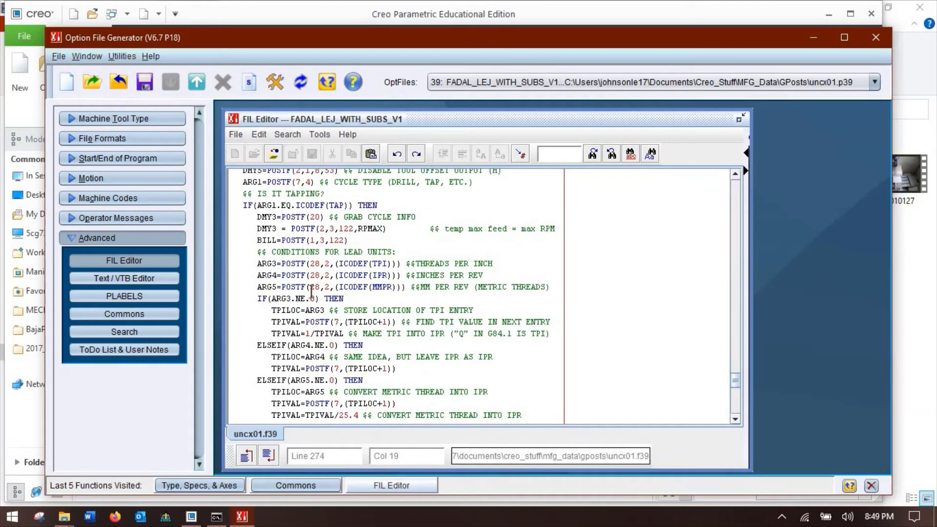
left_click(304, 333)
scroll(303, 333, "down", 3)
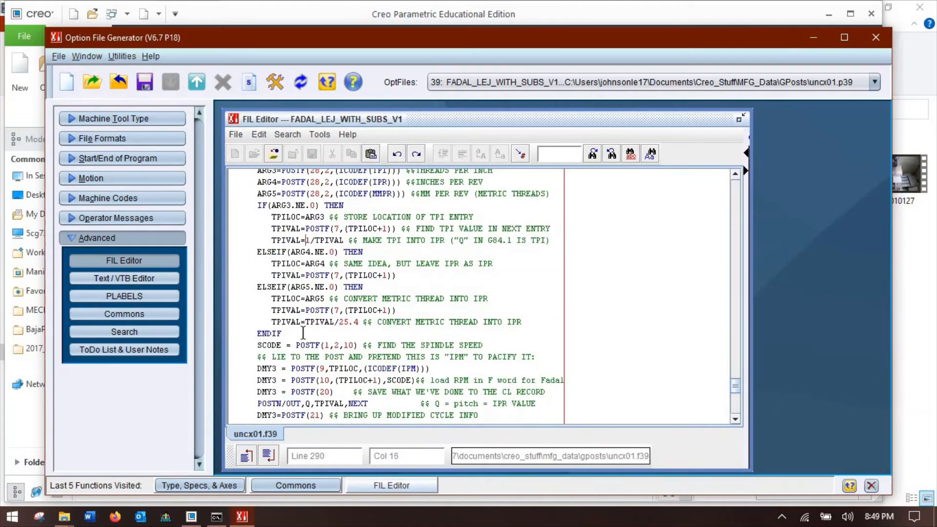
scroll(368, 311, "down", 3)
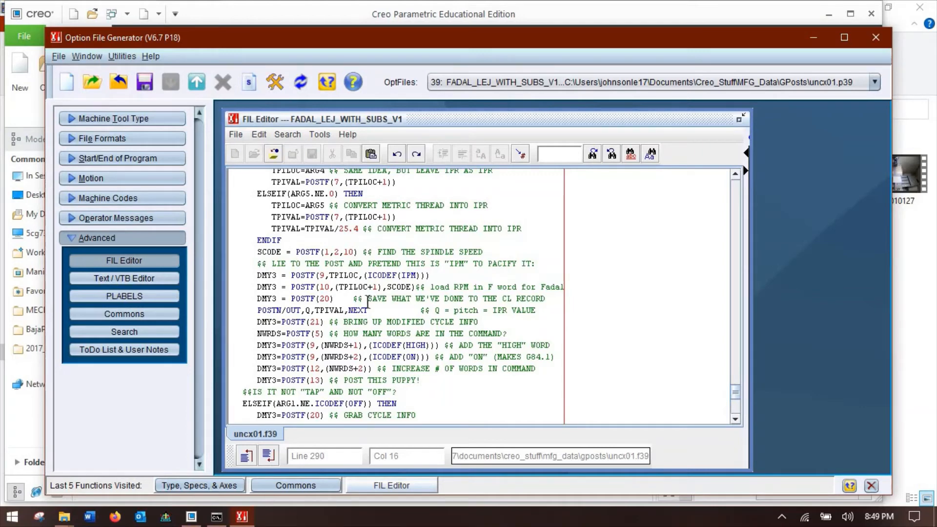
scroll(369, 312, "down", 7)
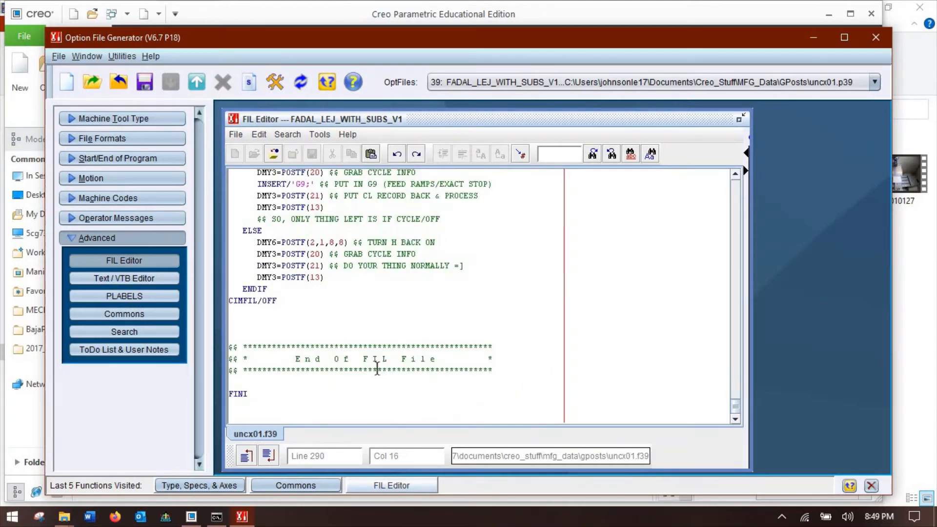
scroll(404, 375, "up", 5)
scroll(404, 375, "up", 10)
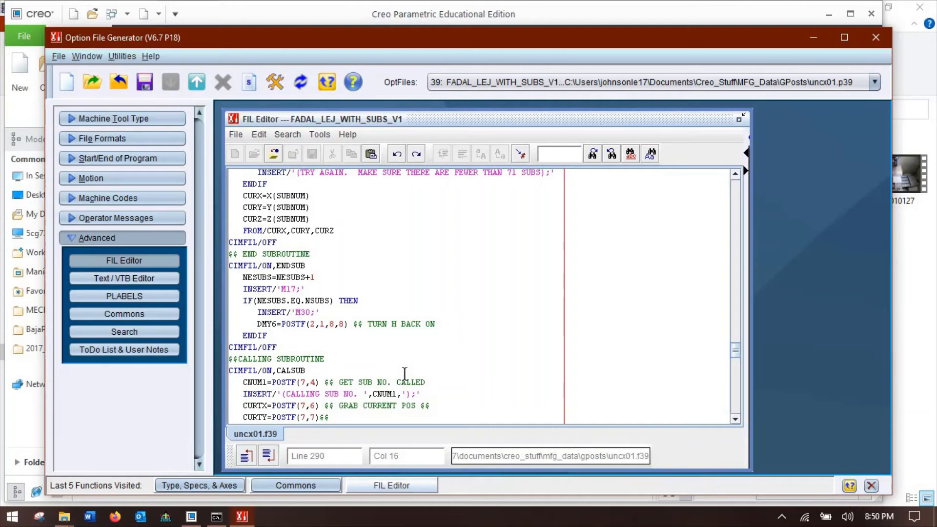
left_click(246, 359)
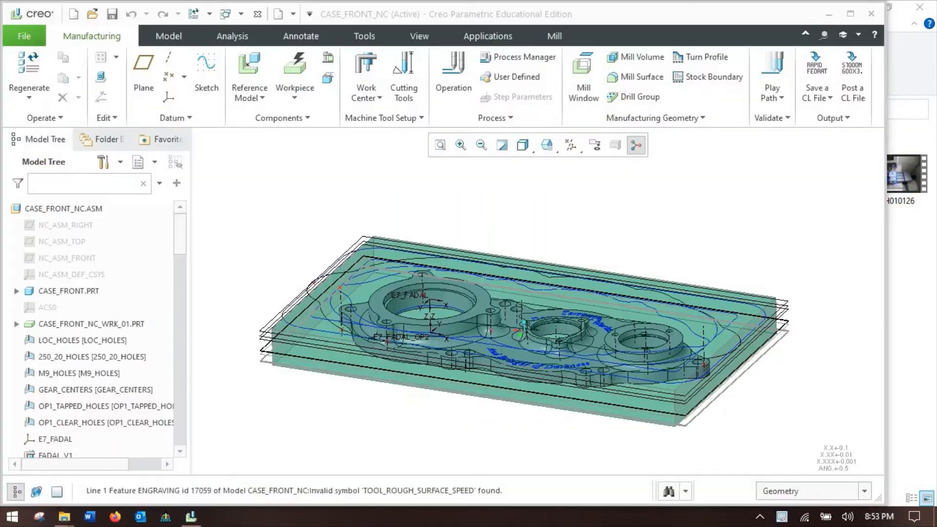
scroll(581, 283, "up", 2)
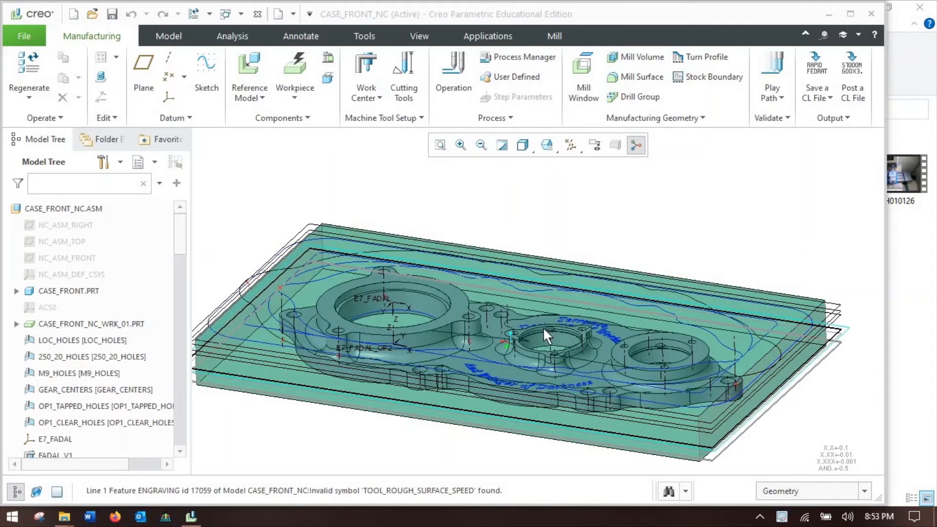
middle_click_drag(630, 329, 505, 332)
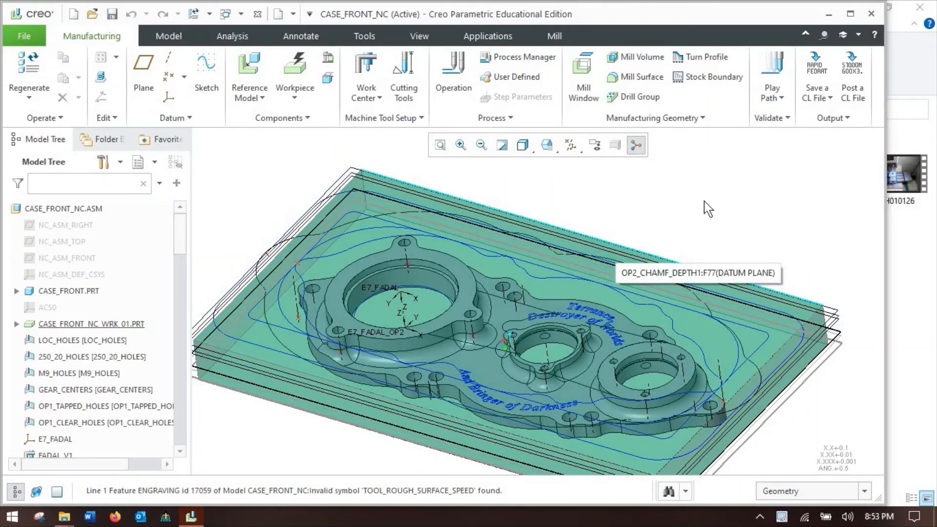
Start saving a CL file in Creo Parametric for the OP1 Fadal milling operation.
left_click(827, 96)
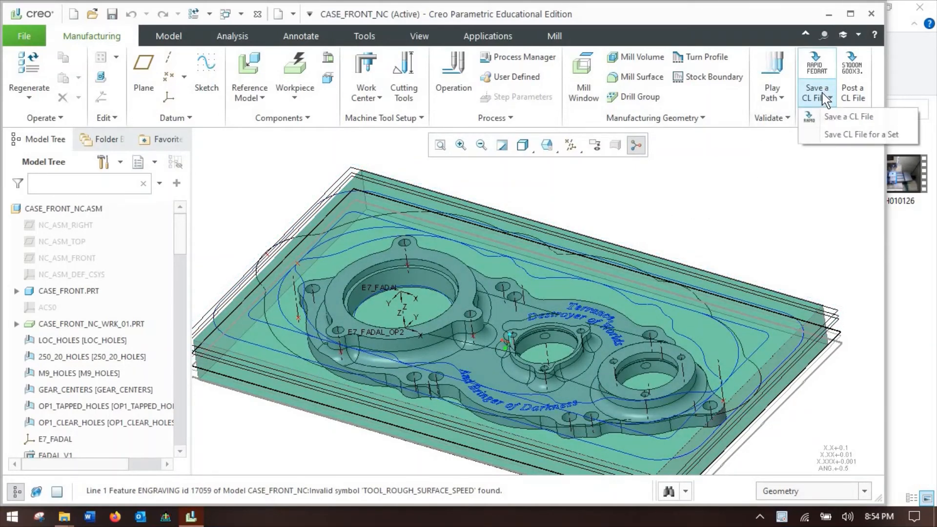
left_click(835, 117)
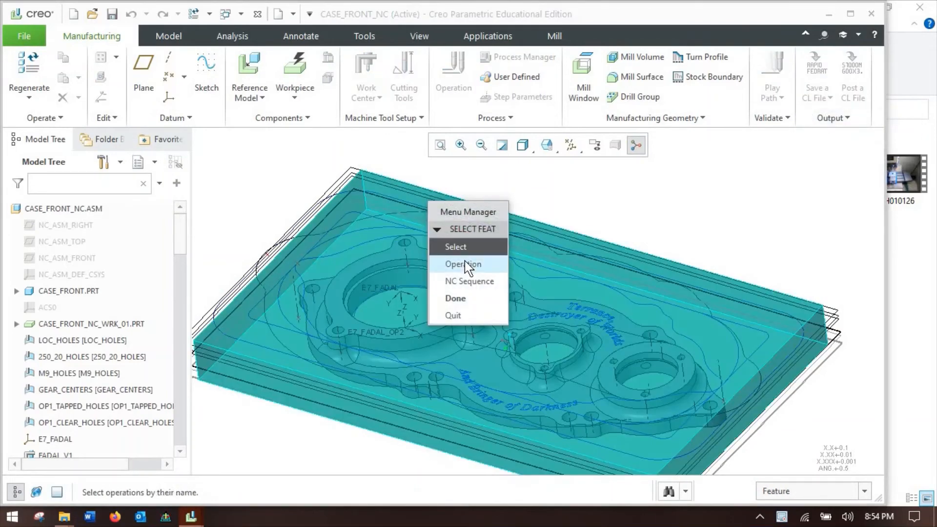
left_click(464, 264)
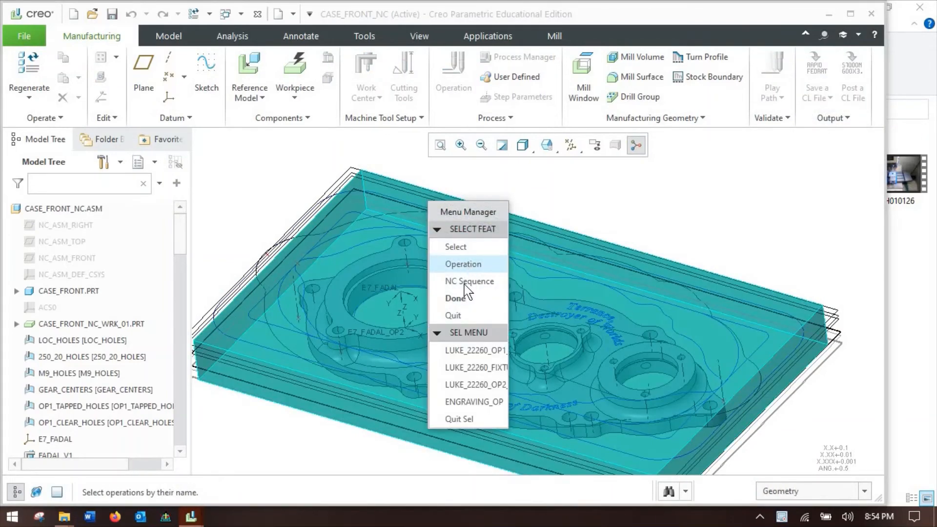
left_click(468, 352)
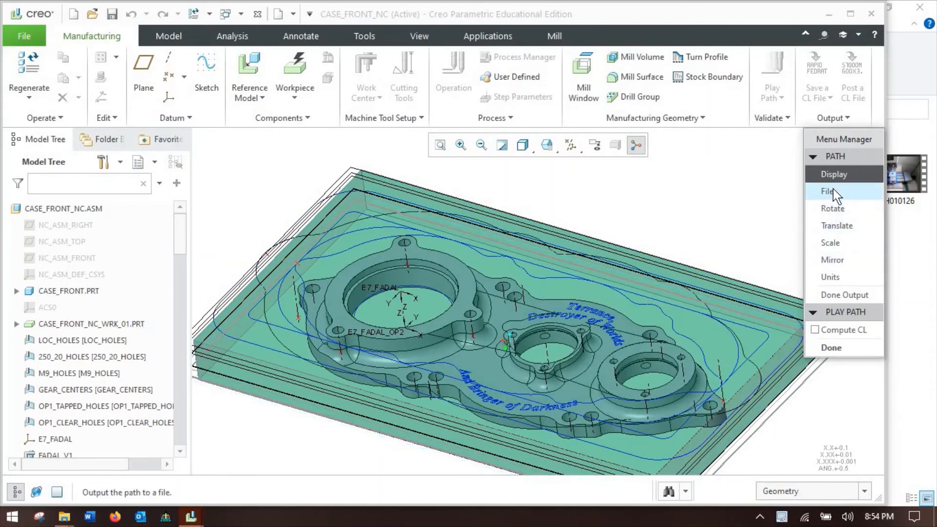
Output the toolpath to file as both a CL file and an MCD file, with Compute CL enabled.
left_click(832, 190)
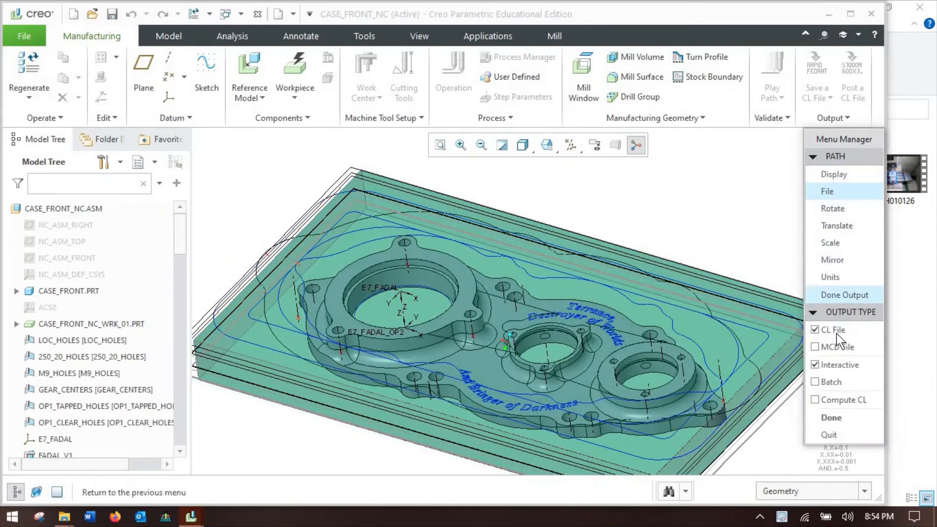
left_click(838, 345)
left_click(858, 398)
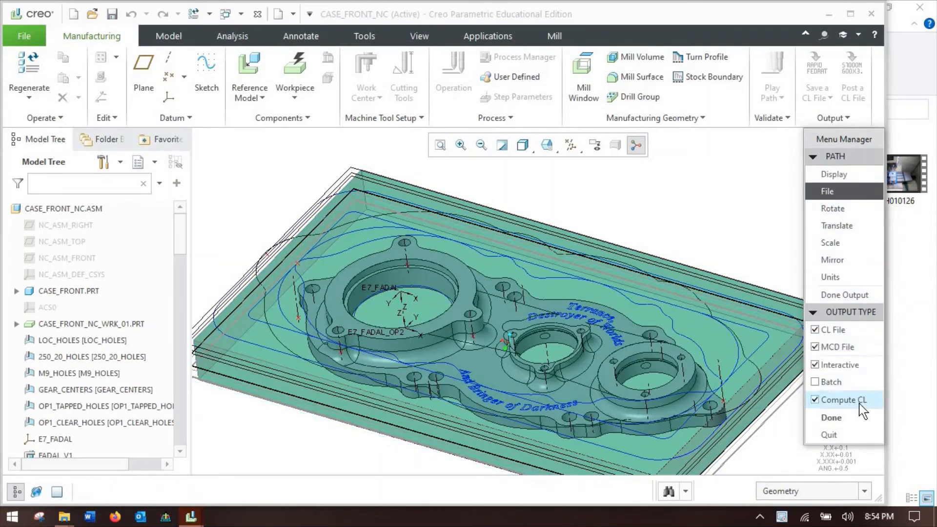
left_click(847, 421)
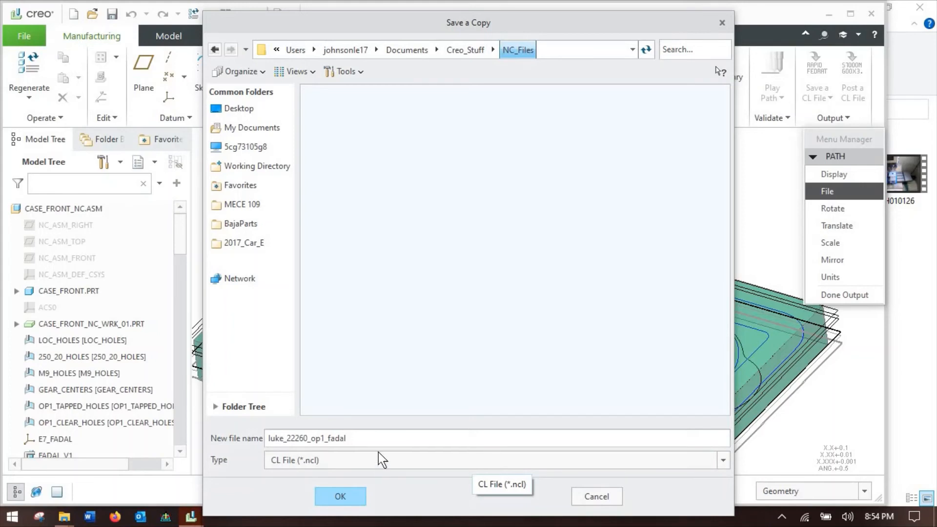
Save the CL file as lej_op1 in the NC_Files folder.
left_click(354, 436)
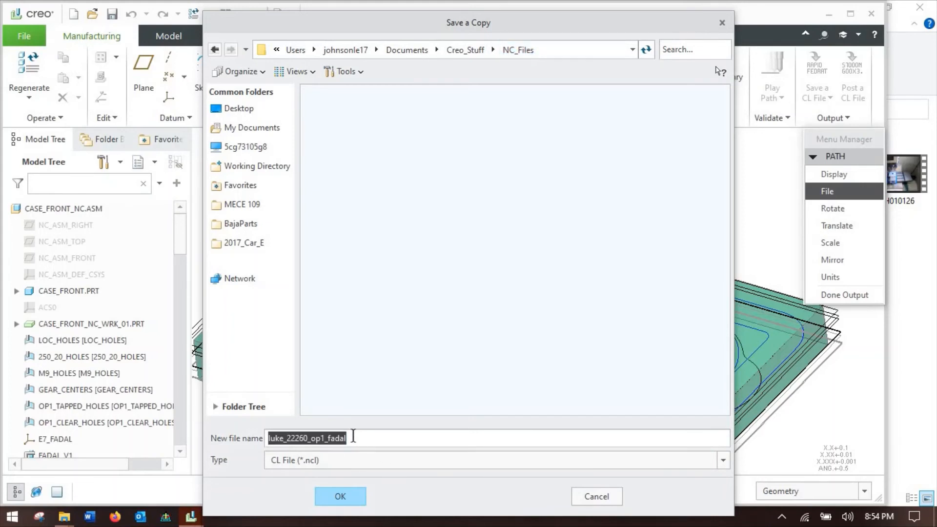
type("lej_")
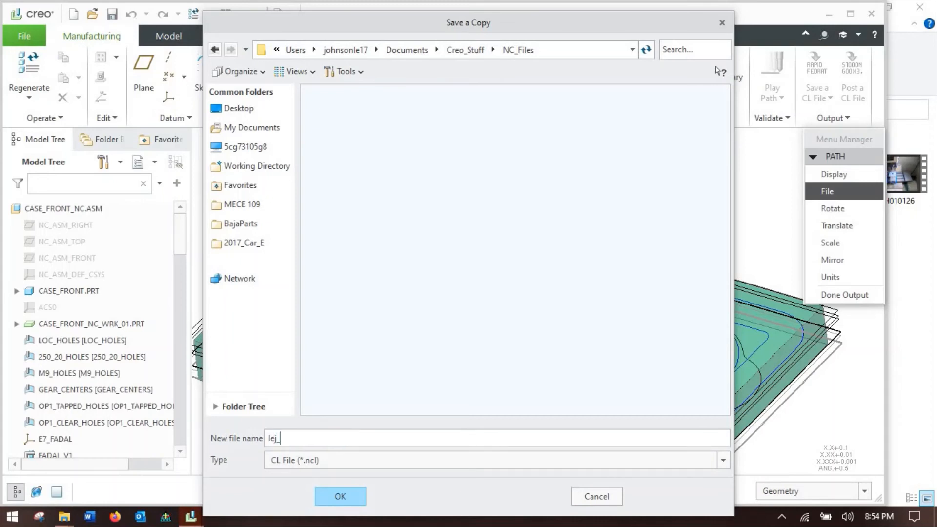
type("op1")
left_click(346, 499)
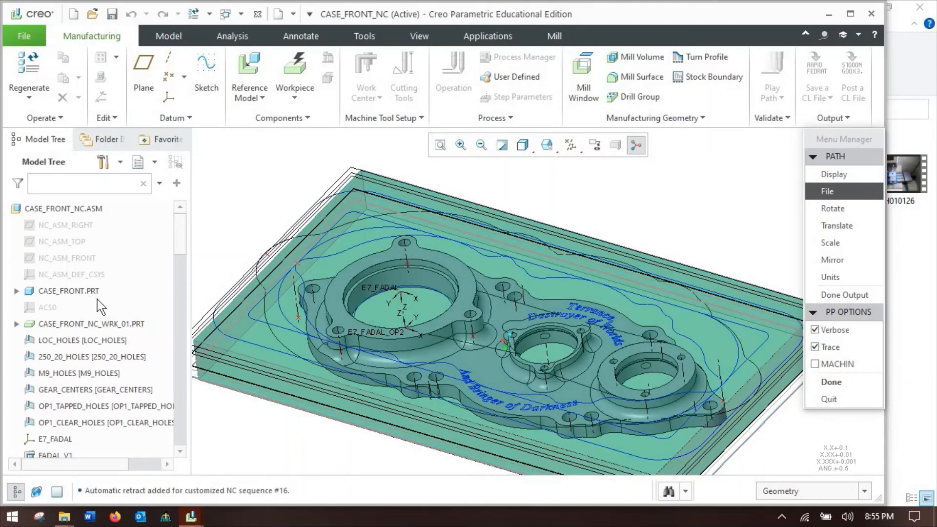
Post-process the CL file with UNCX01.P39 and the Verbose and Trace options, using program number 1999, and finish the output.
left_click(828, 383)
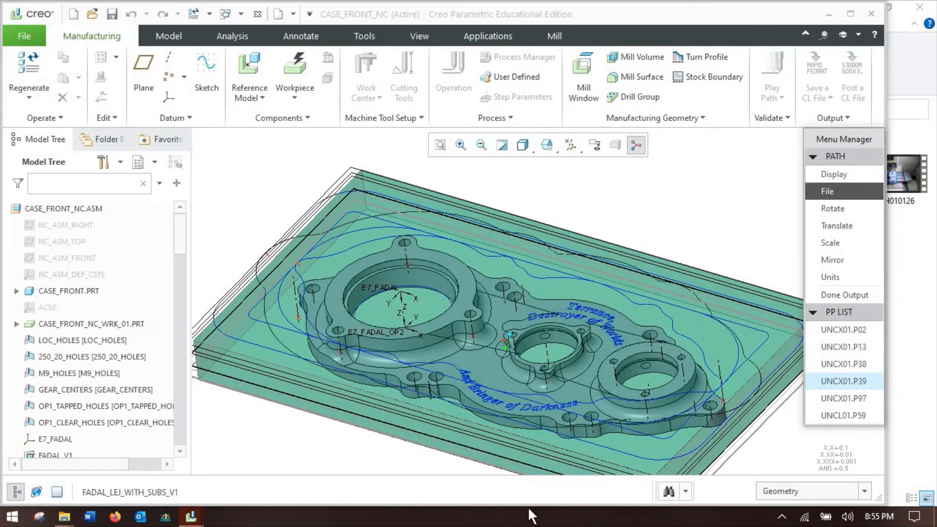
left_click(823, 383)
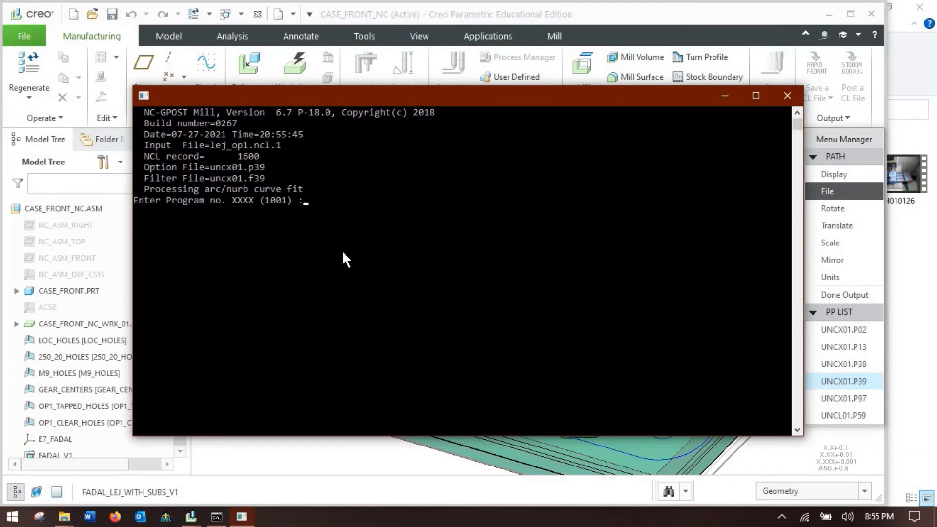
type("999")
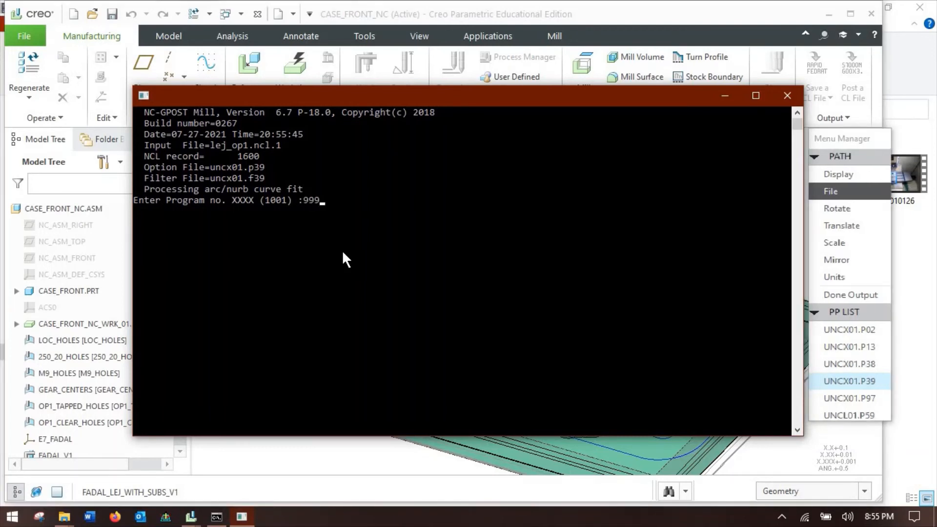
key("BackSpace")
key("BackSpace")
key("BackSpace")
type("1999")
key("Return")
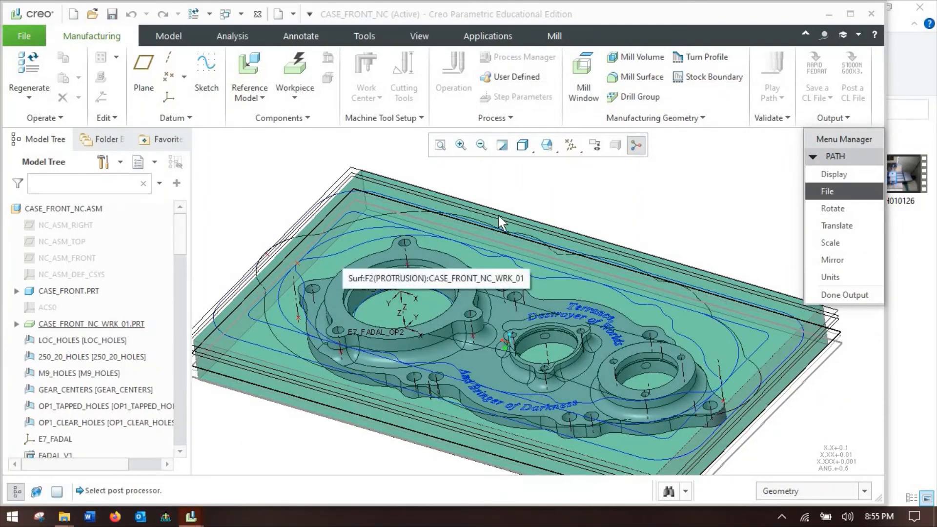
left_click(847, 290)
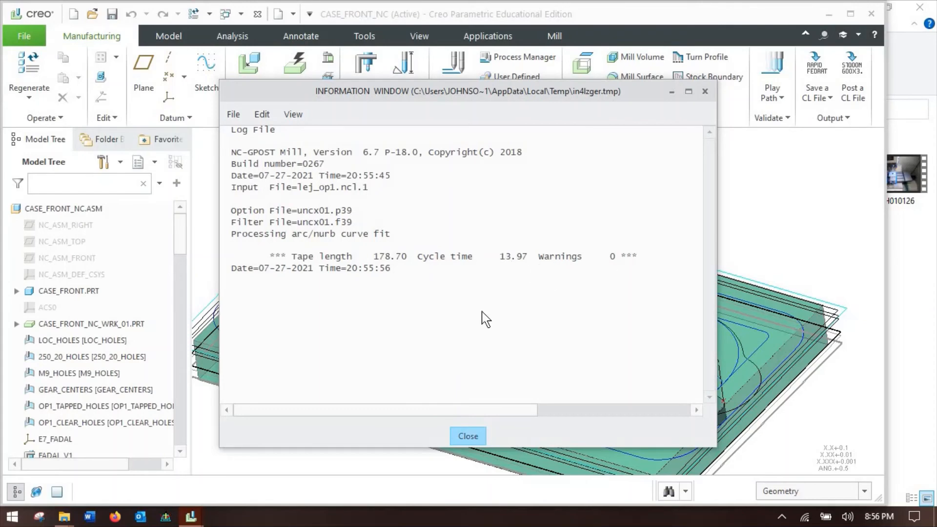
left_click(467, 439)
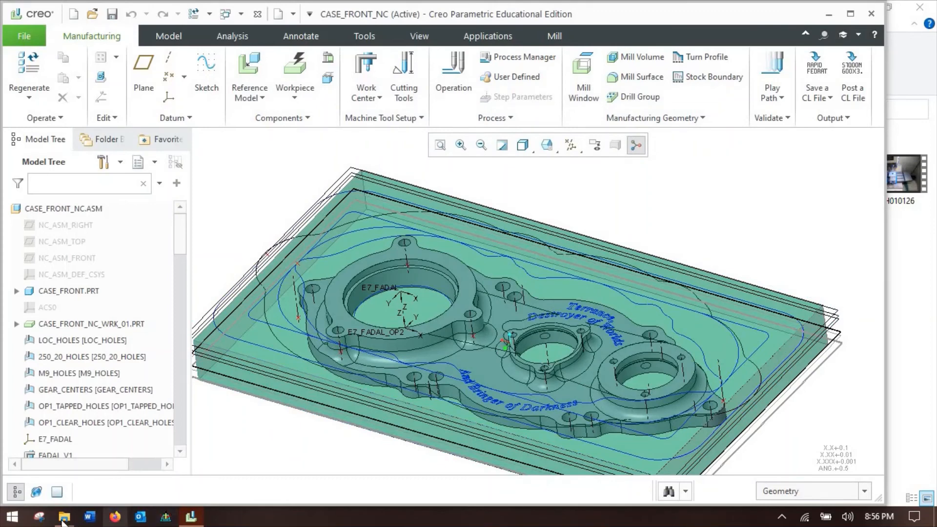
Switch to File Explorer and open the NC_Files folder inside Creo_Stuff.
mouse_move(64, 520)
left_click(74, 473)
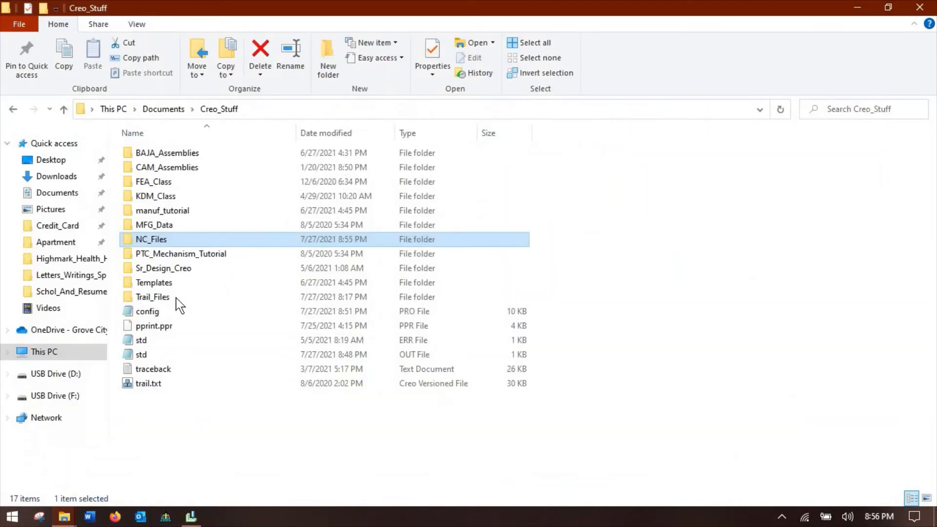
double_click(192, 239)
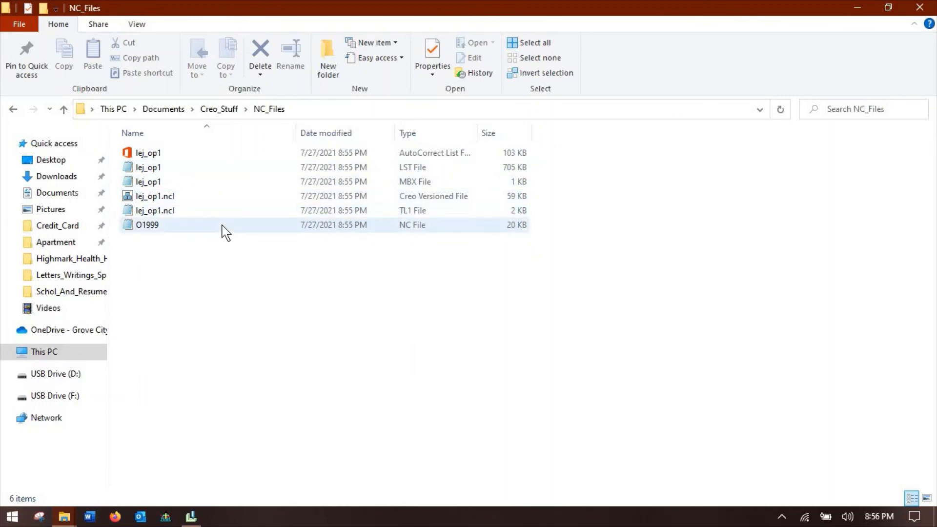
Open the lej_op1.ncl CL file with Notepad, without making it the default app.
right_click(200, 198)
right_click(170, 201)
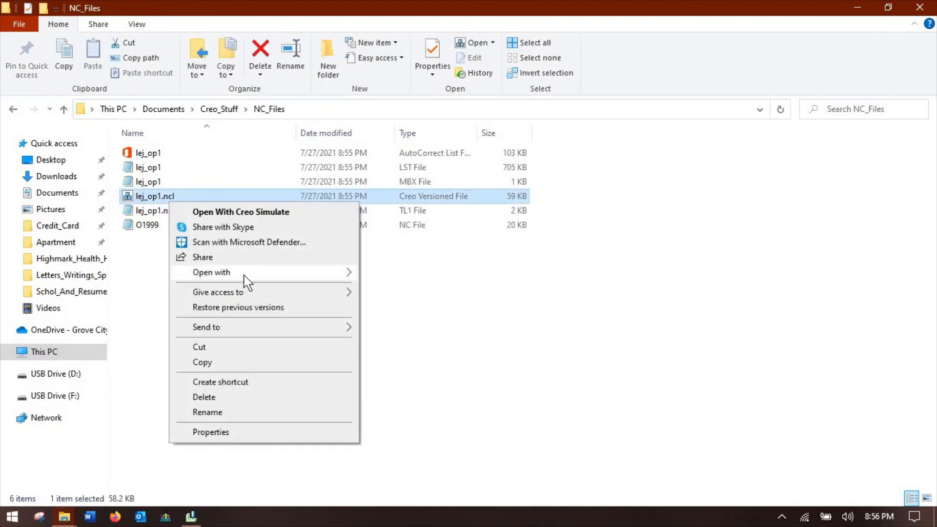
mouse_move(288, 281)
left_click(423, 309)
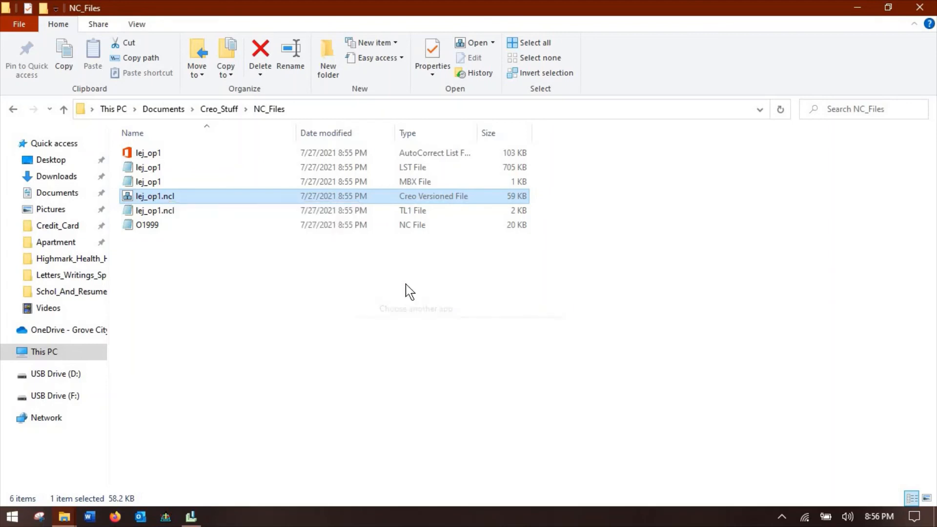
left_click(377, 335)
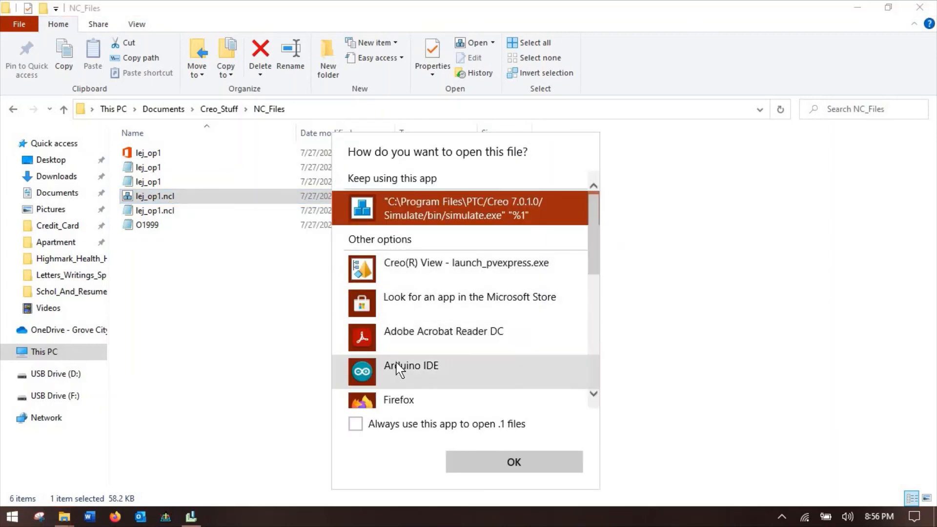
scroll(399, 370, "down", 5)
left_click(389, 280)
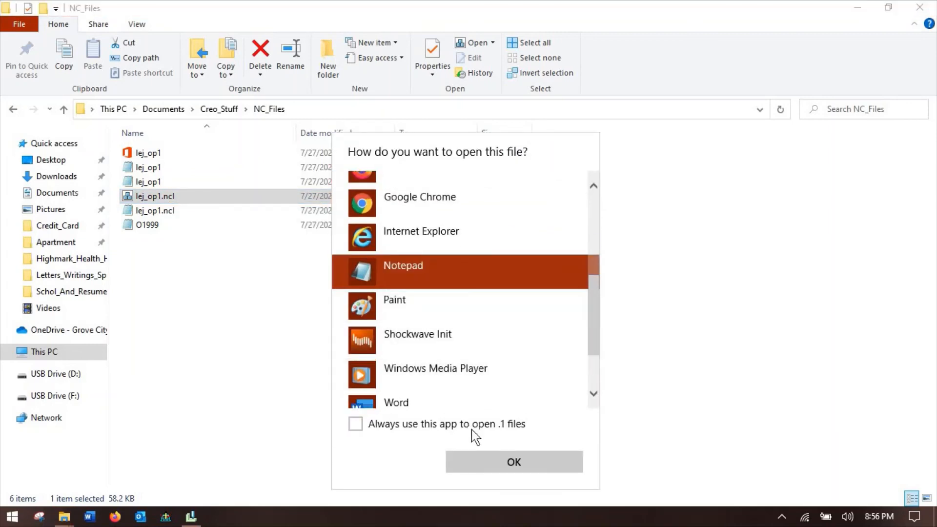
left_click(485, 462)
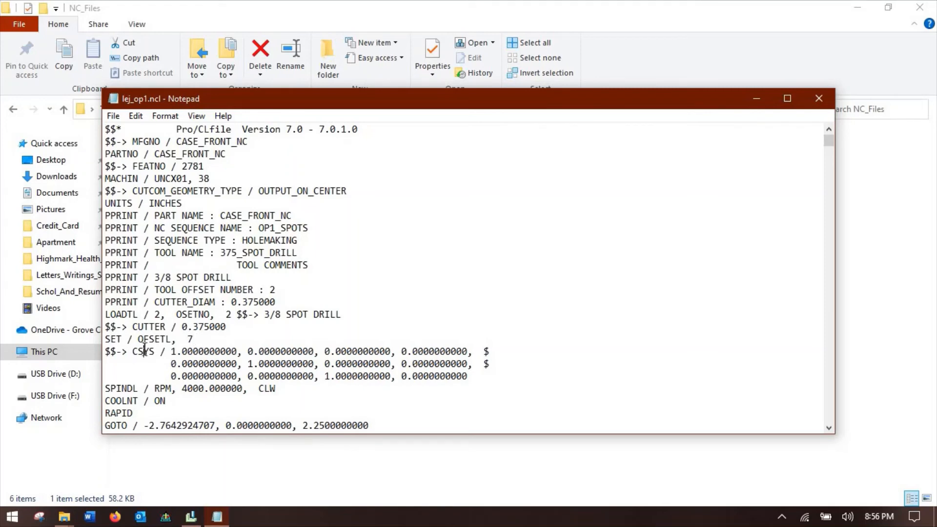
Examine the OP1_SPOTS sequence in the CL file, from the spindle command through the first GOTO and the CYCLE / DRILL line.
scroll(144, 356, "down", 3)
left_click(134, 292)
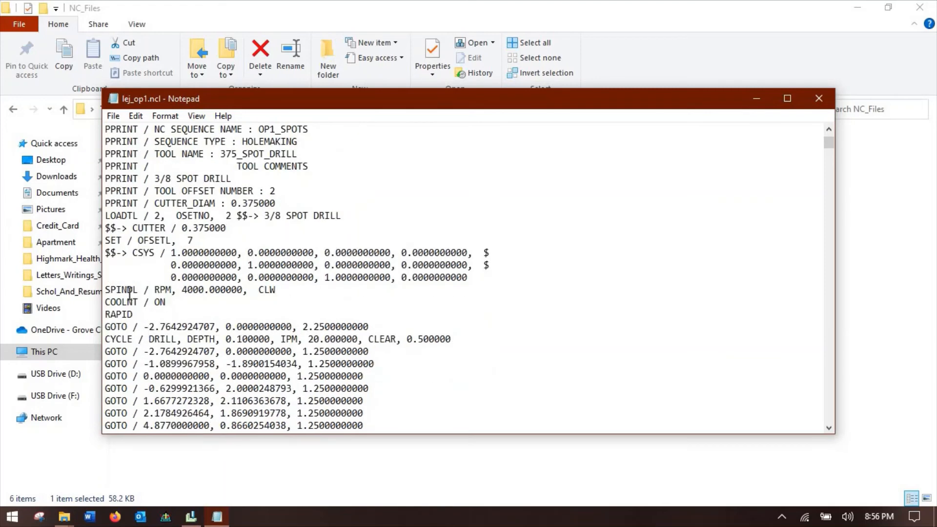
left_click(110, 327)
left_click(299, 326, "shift")
mouse_move(307, 334)
left_mouse_down()
mouse_move(315, 318)
mouse_move(321, 323)
left_mouse_up()
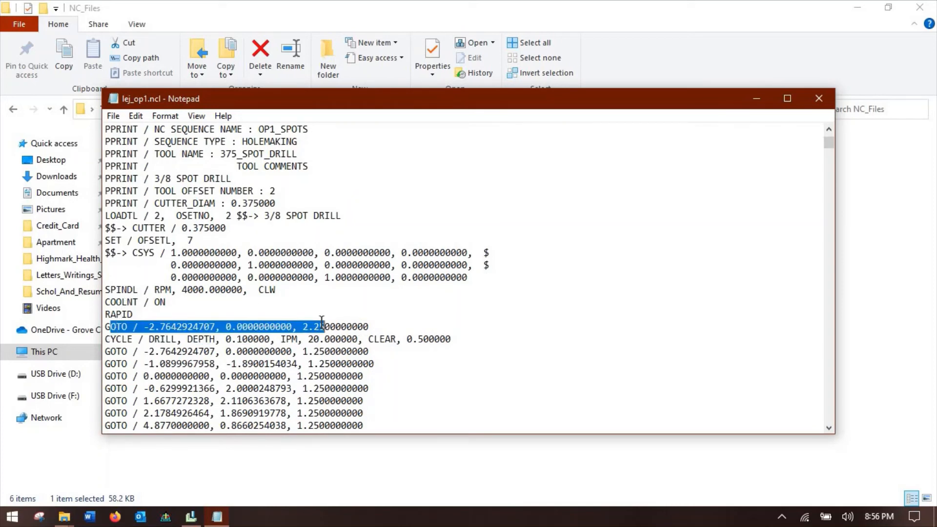
left_click(139, 340)
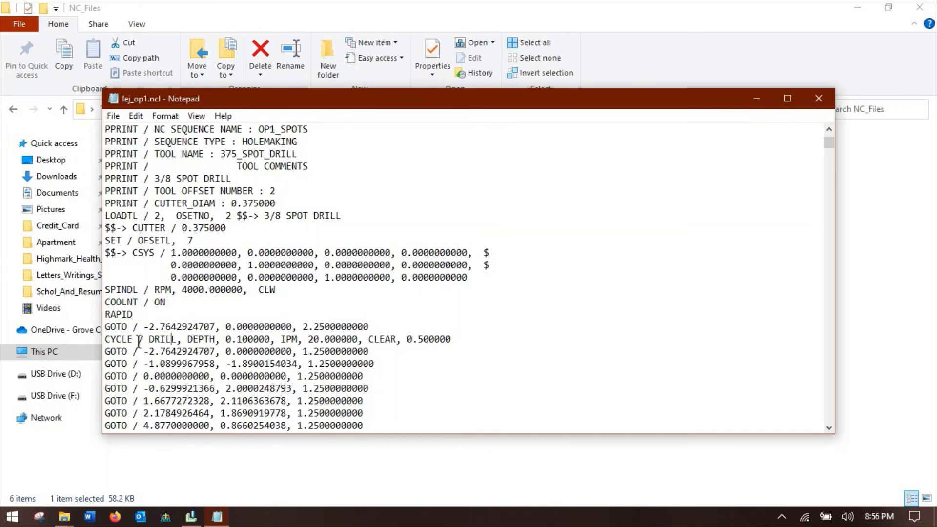
left_click_drag(117, 340, 213, 340)
Review the drilling GOTO points through CYCLE / OFF and the OP1_CSK1 and OP1_CSK2 sequences, and close the CL file.
scroll(288, 358, "down", 7)
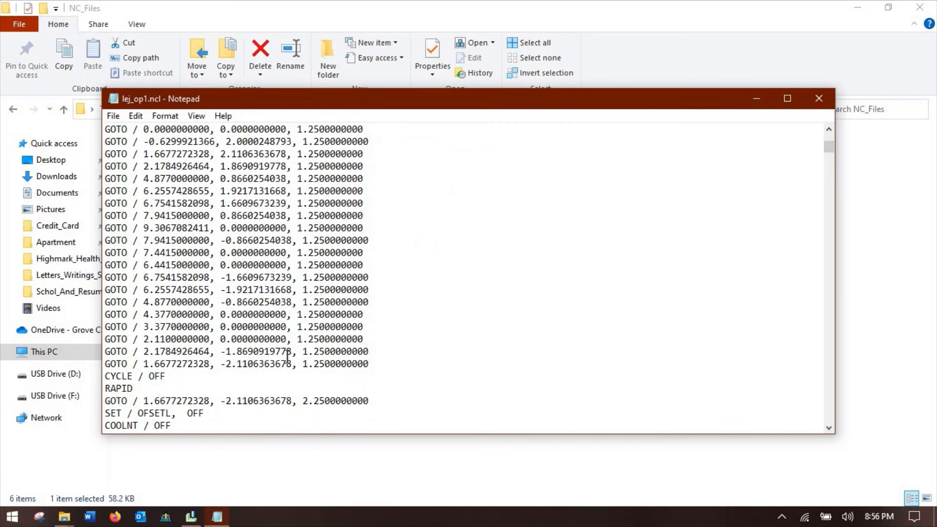
scroll(289, 337, "up", 4)
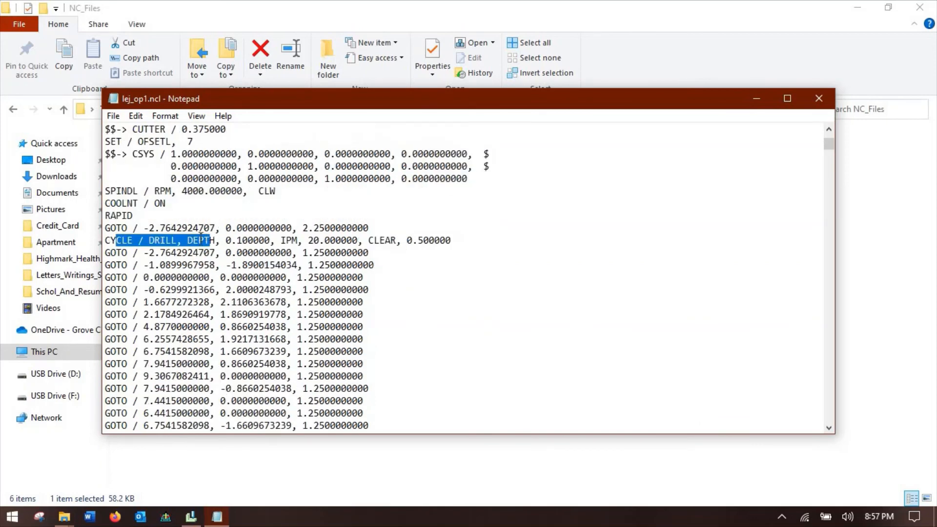
left_click(200, 241)
scroll(200, 310, "down", 7)
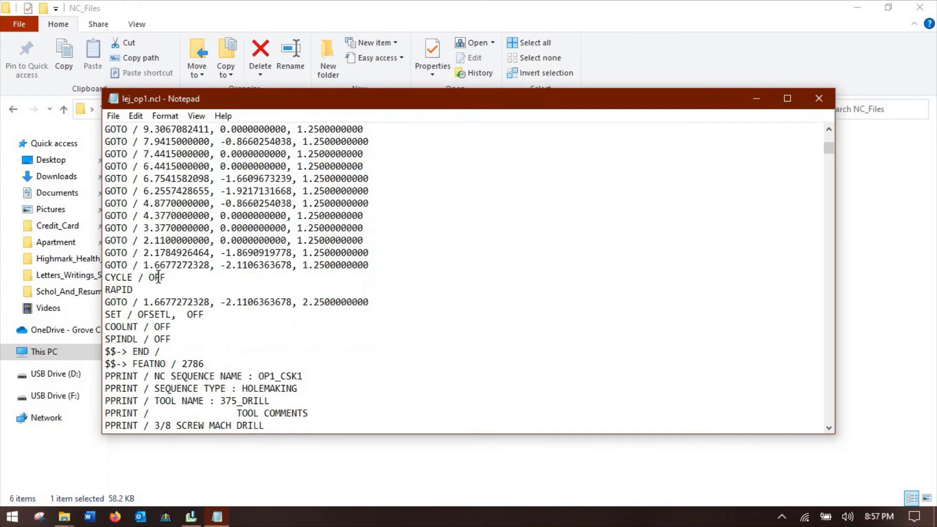
left_click(164, 278)
scroll(159, 377, "down", 7)
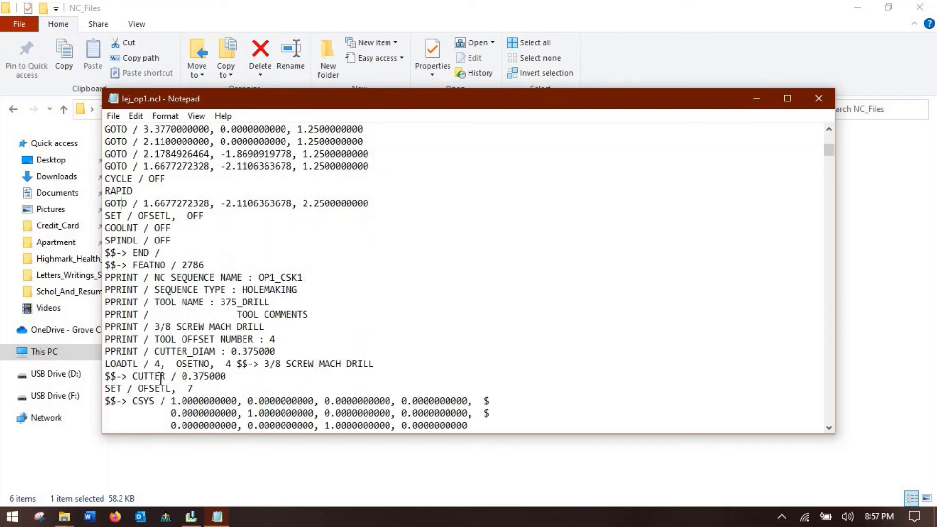
scroll(176, 387, "down", 8)
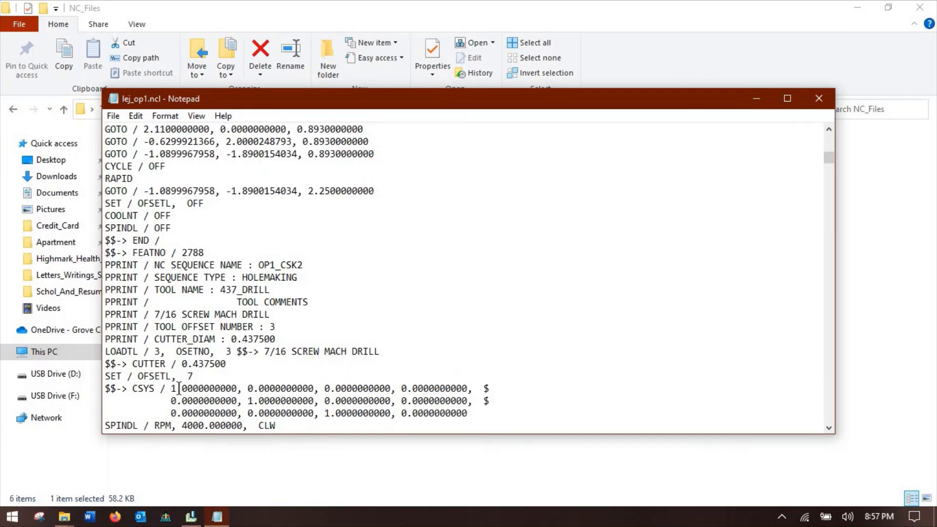
left_click(819, 98)
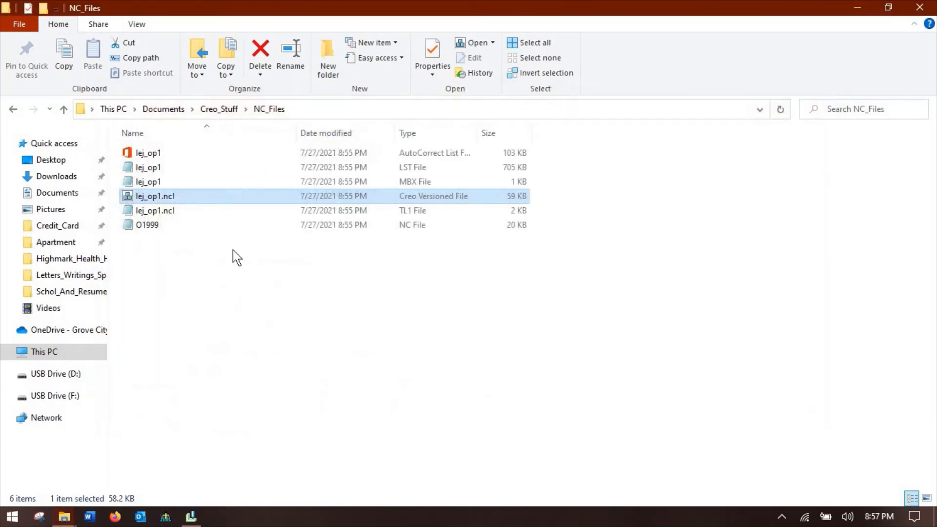
Open the lej_op1 LST file and look over the listing from its PPWORD lines to the tool sequence near the end.
double_click(195, 168)
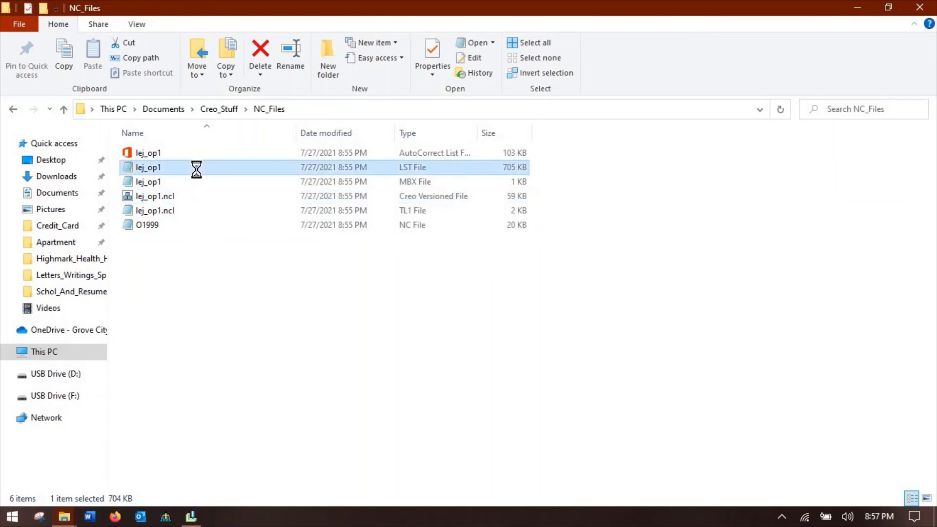
key("Page_Down")
key("Page_Down")
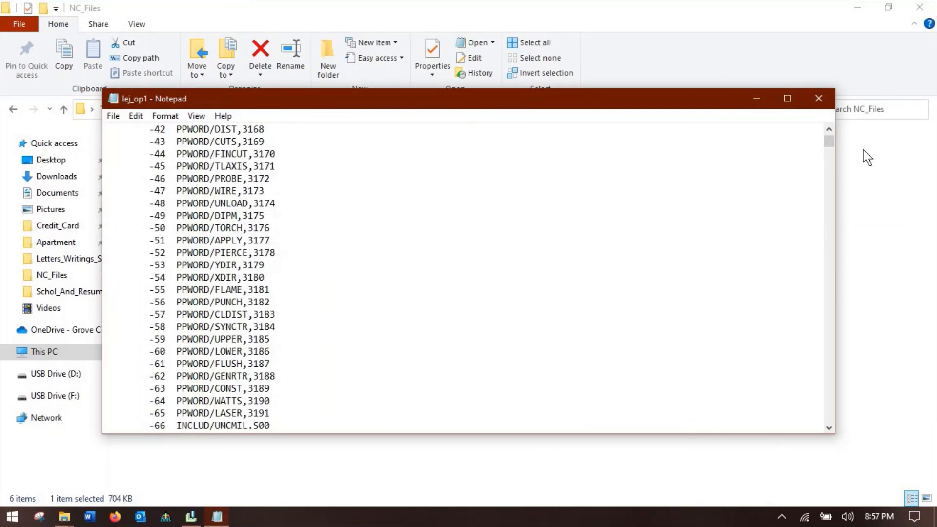
left_click_drag(832, 144, 829, 440)
scroll(461, 303, "up", 15)
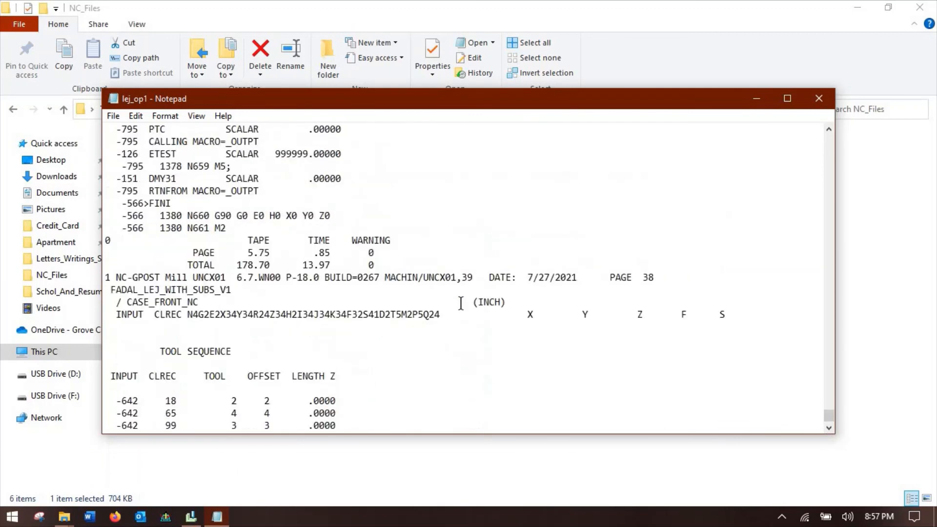
Examine the GOTO and G-code output lines of the listing, highlight a CALLING MACRO=_OUTPT entry, and close the file.
scroll(460, 302, "up", 5)
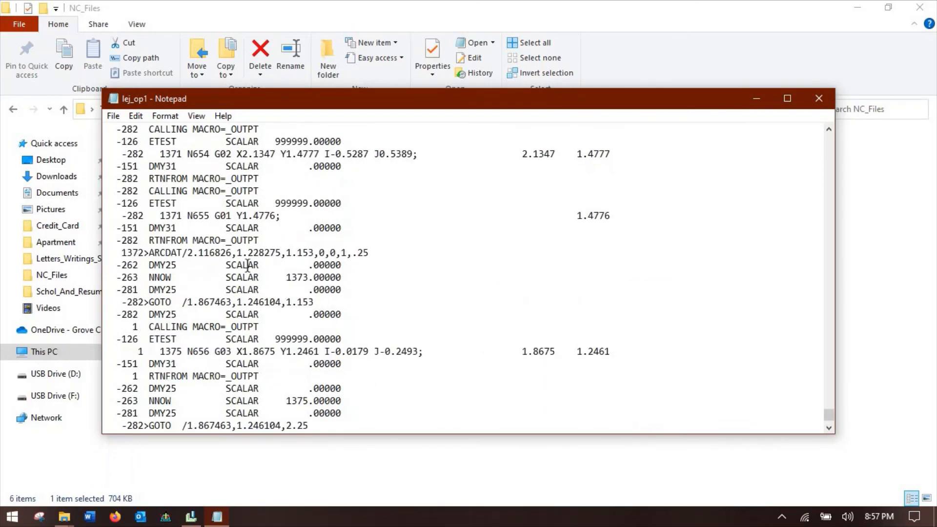
scroll(241, 258, "up", 2)
scroll(241, 258, "up", 13)
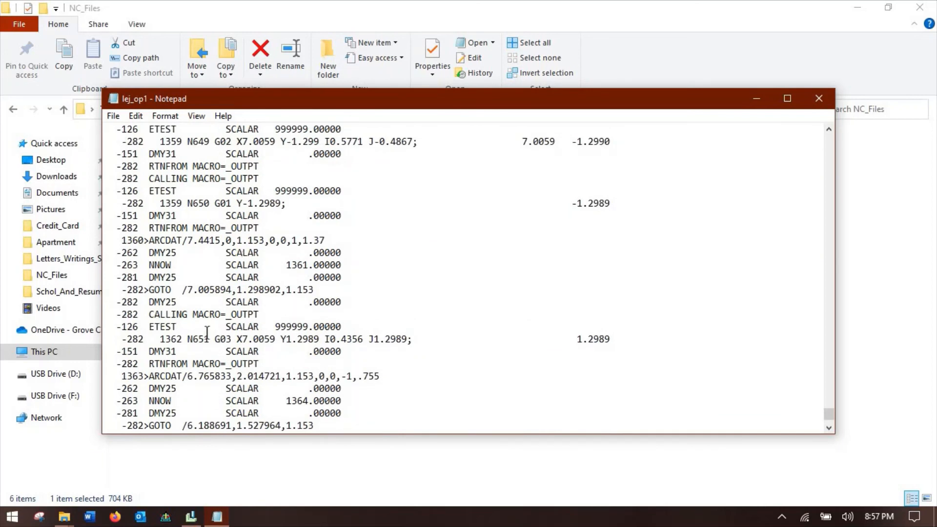
left_click_drag(148, 314, 267, 316)
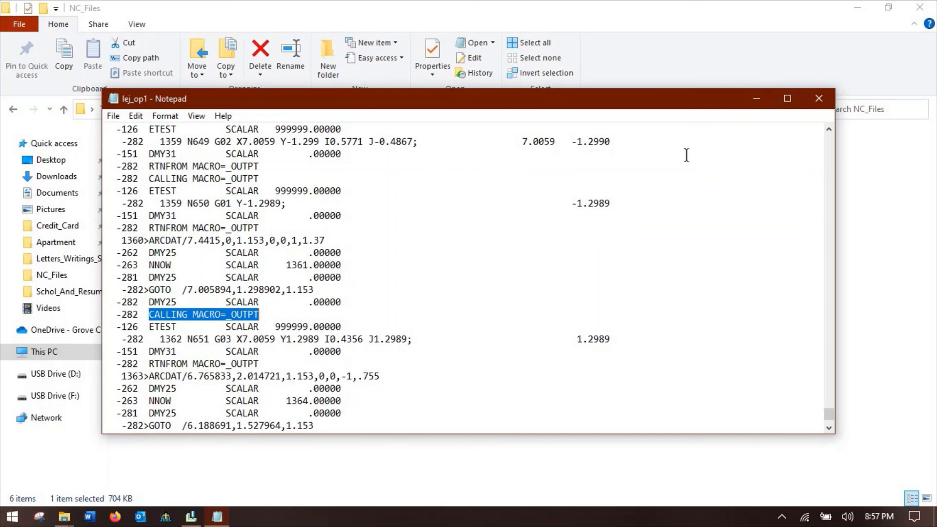
left_click(819, 98)
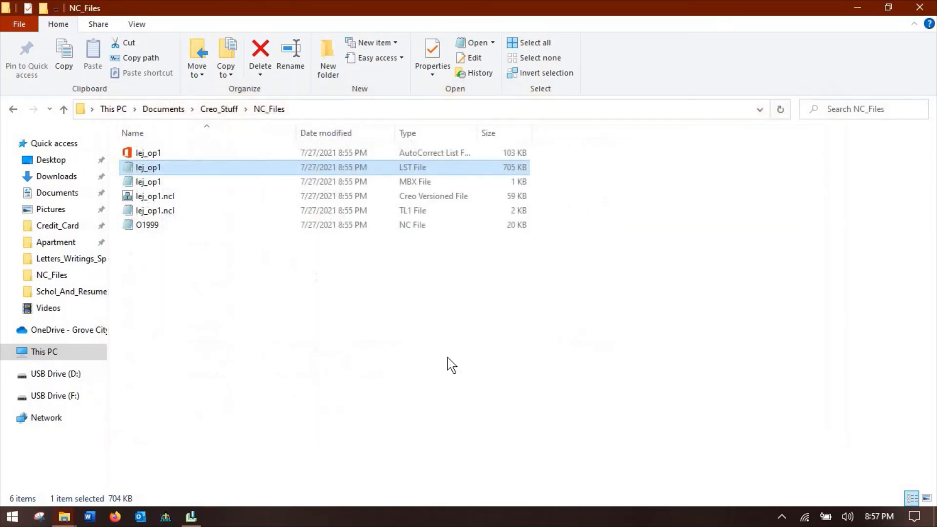
left_click(285, 315)
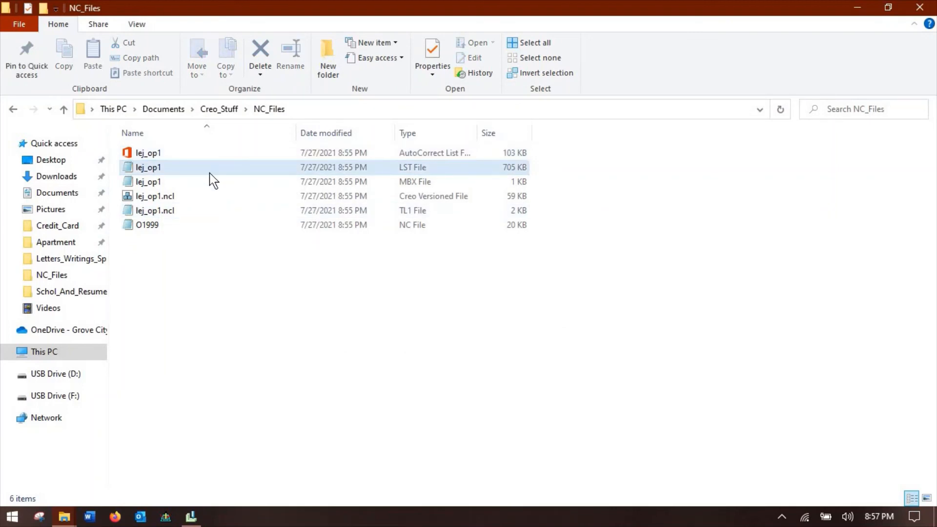
Open the O1999 NC file and examine the G81 cycle on line N21 and the header comments on lines N1 through N10.
double_click(203, 223)
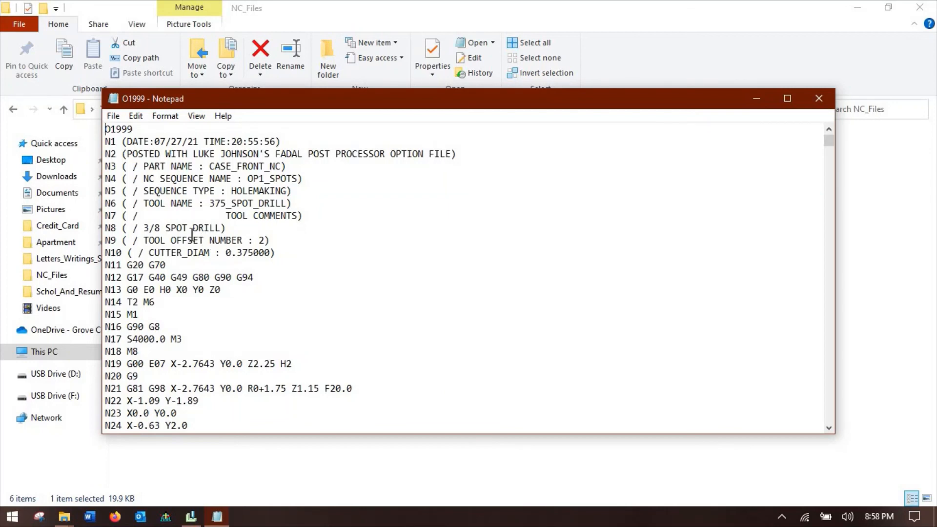
double_click(131, 387)
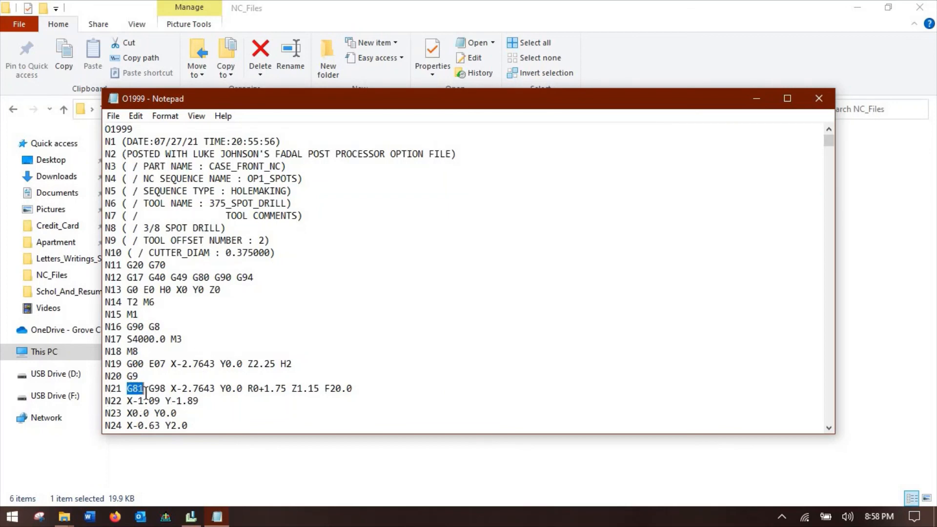
left_click(241, 368)
left_click(289, 251)
left_click_drag(244, 224, 100, 141, "shift")
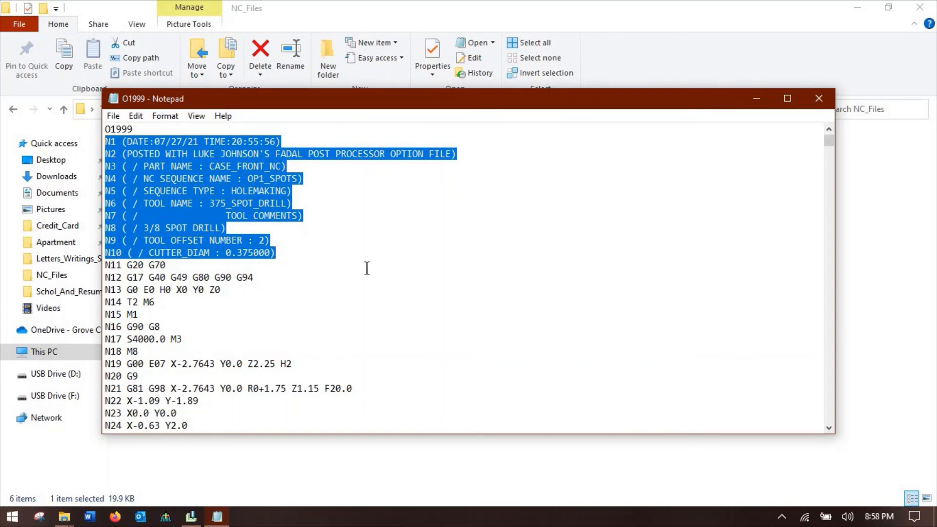
left_click(336, 223)
Review the G-code through the start of the OP1_CSK1 sequence, close the O1999 file, and switch back to Creo Parametric.
scroll(386, 391, "down", 5)
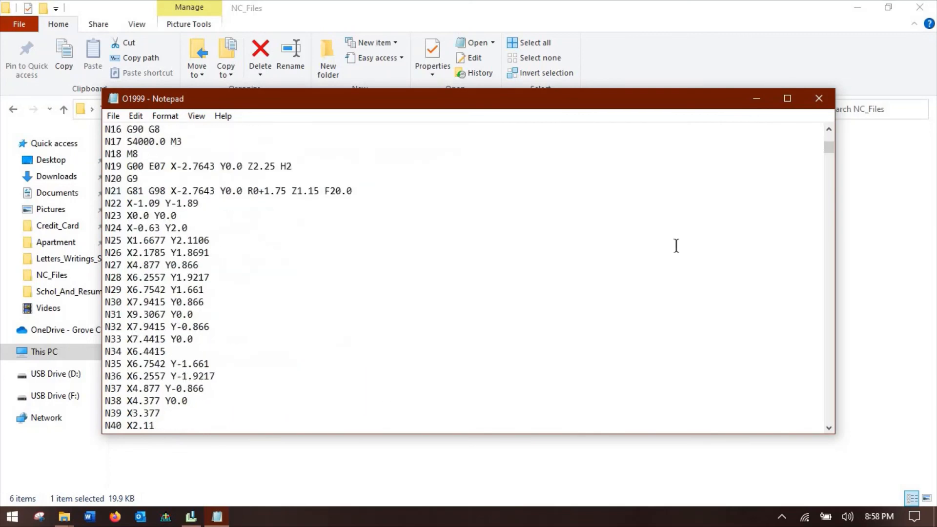
scroll(671, 249, "down", 8)
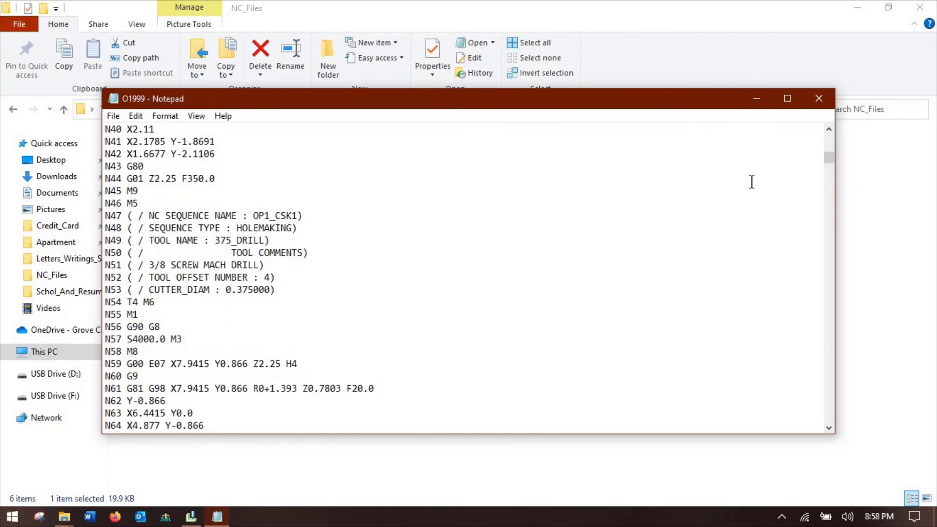
left_click(819, 98)
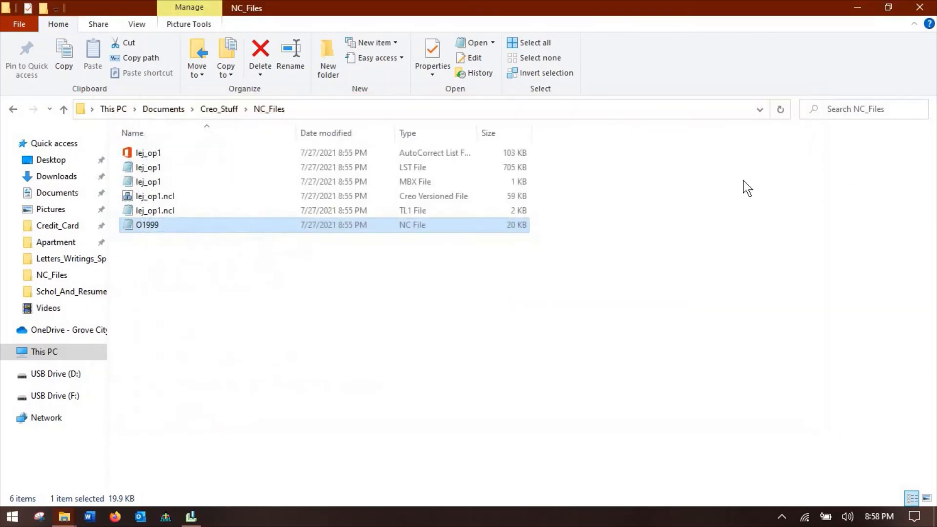
left_click(840, 13)
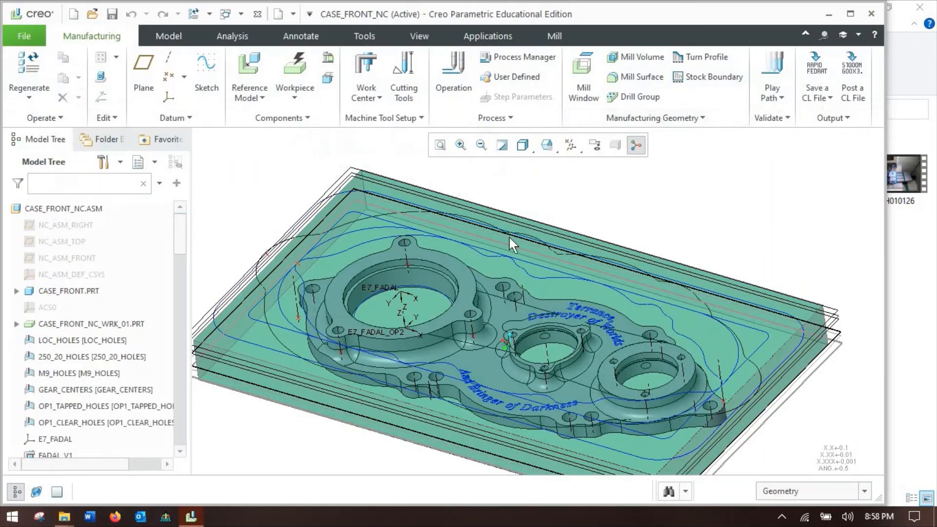